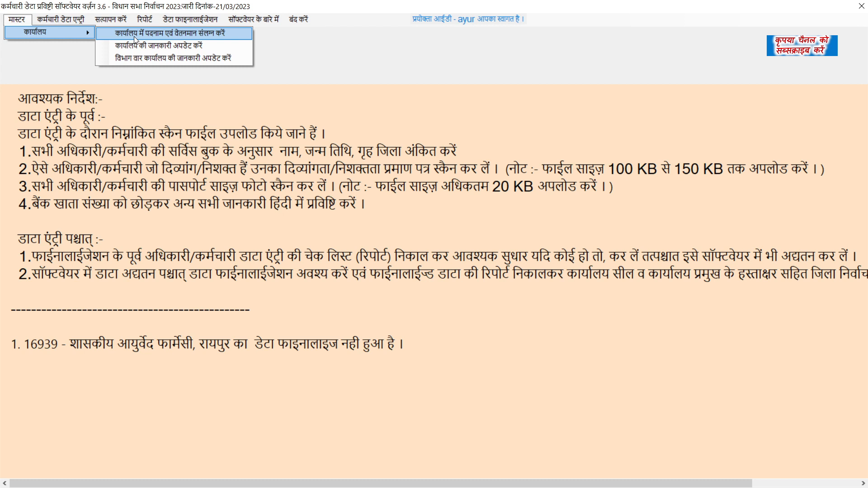
Step: Open the office designation and pay-scale assignment form, keeping the mode कार्यालय में पदनाम सेट करें and setting the government level to राज्य
{"action": "left_click", "coordinate": [134, 36]}
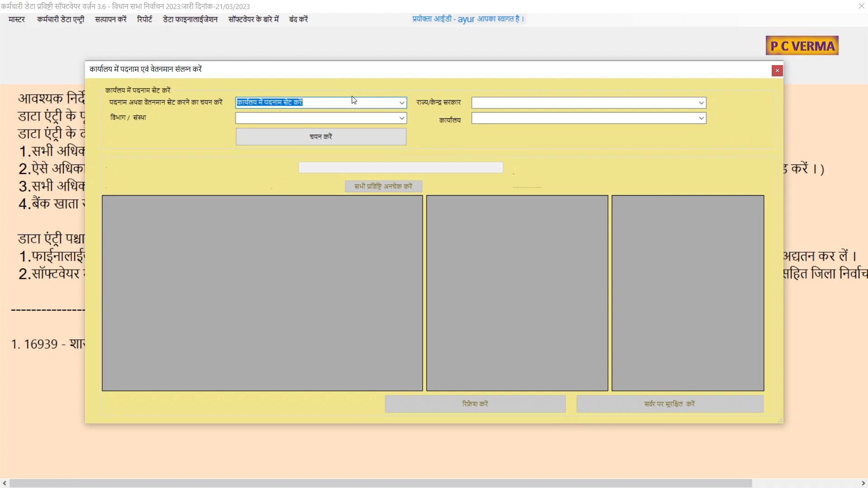
{"action": "left_click", "coordinate": [402, 104]}
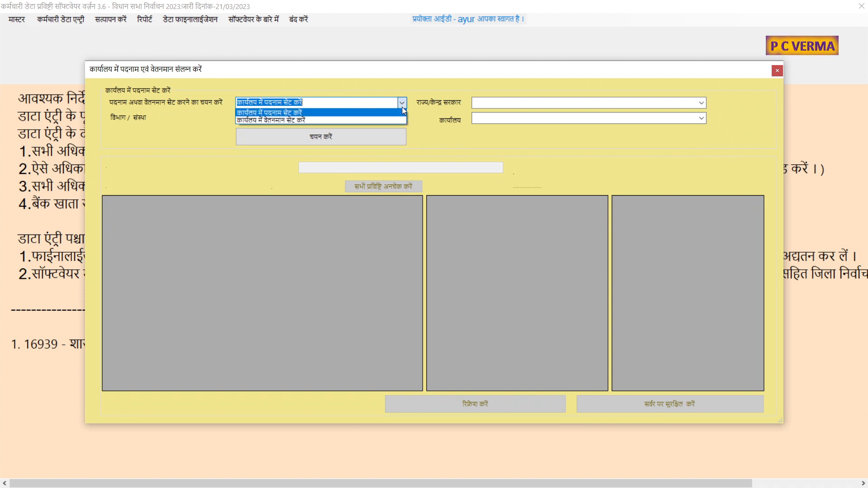
{"action": "left_click", "coordinate": [433, 105]}
{"action": "left_click", "coordinate": [702, 104]}
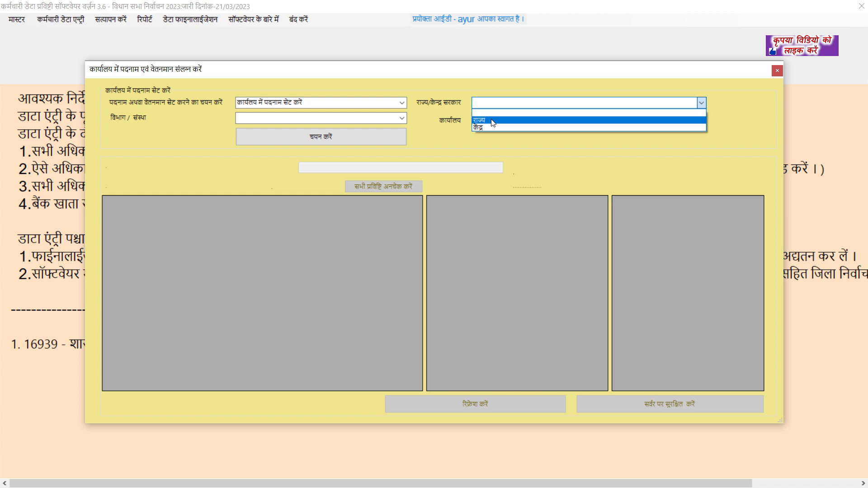
{"action": "left_click", "coordinate": [493, 121]}
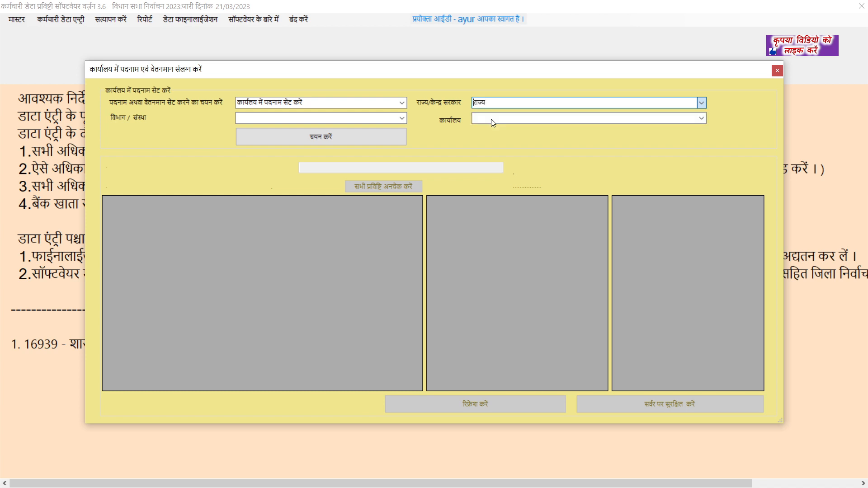
Step: Choose department 106 (आयुर्वेद, योग) and office 16939 - शासकीय आयुर्वेद फार्मेसी, रायपुर, and load their designations
{"action": "left_click", "coordinate": [370, 119]}
{"action": "left_click", "coordinate": [402, 118]}
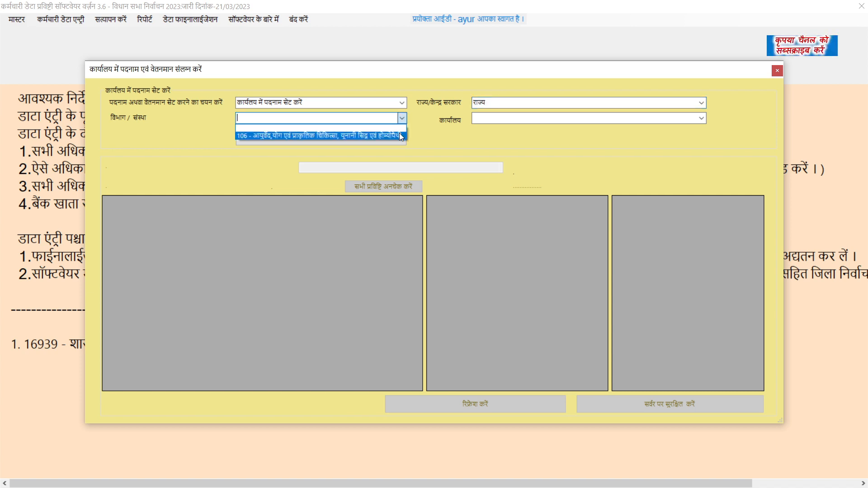
{"action": "left_click", "coordinate": [400, 135]}
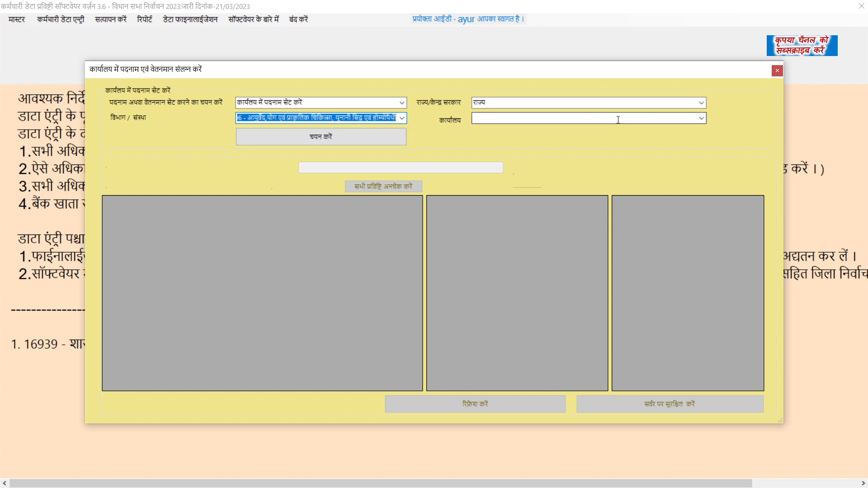
{"action": "left_click", "coordinate": [701, 119]}
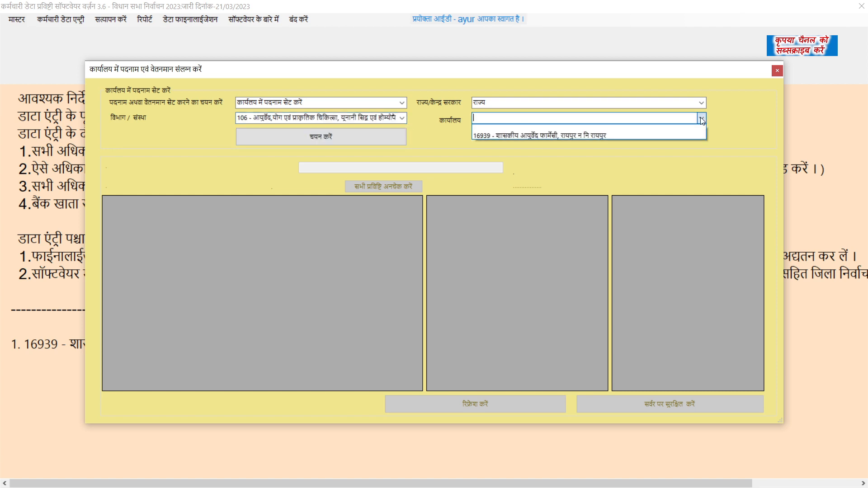
{"action": "left_click", "coordinate": [579, 135]}
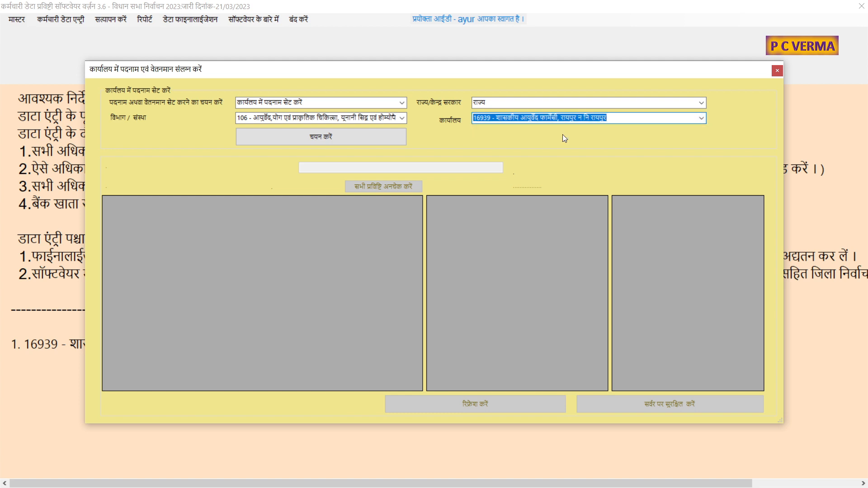
{"action": "left_click", "coordinate": [327, 135]}
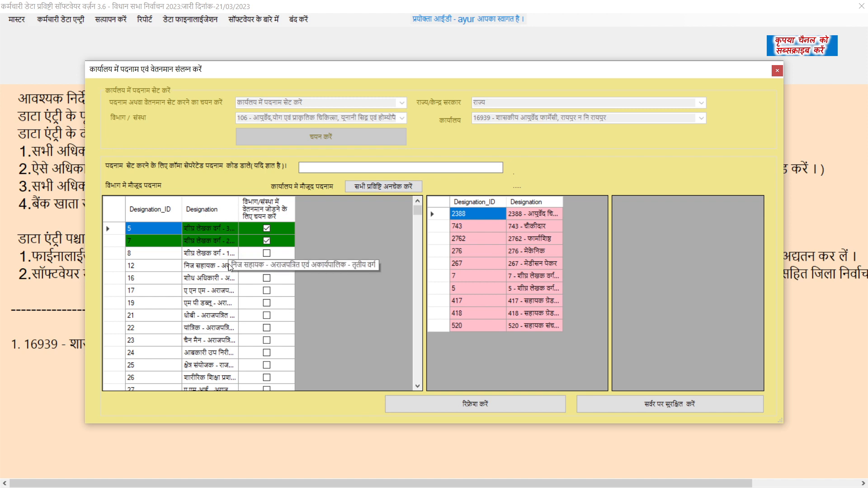
Step: Examine the department's designation list and which entries are already assigned, widening the Designation column so the names are readable
{"action": "scroll", "coordinate": [196, 262], "scroll_direction": "down", "scroll_amount": 3}
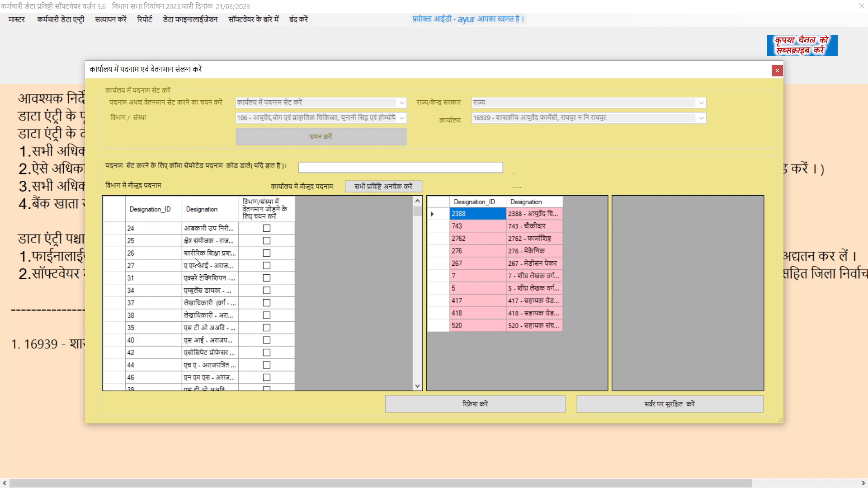
{"action": "scroll", "coordinate": [196, 263], "scroll_direction": "down", "scroll_amount": 2}
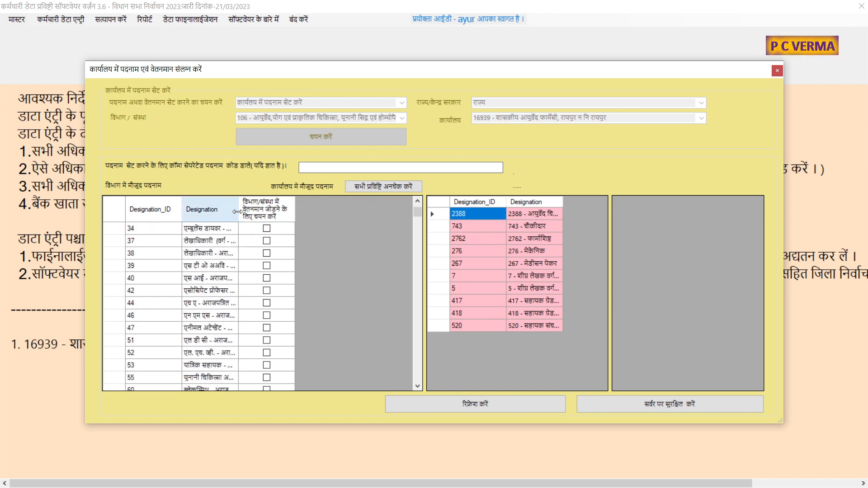
{"action": "left_click_drag", "start_coordinate": [239, 212], "coordinate": [268, 212]}
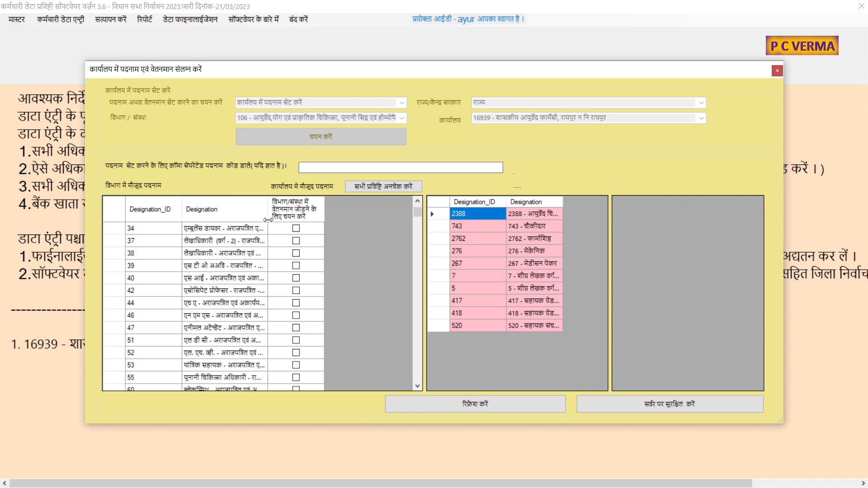
{"action": "left_click_drag", "start_coordinate": [268, 219], "coordinate": [292, 219]}
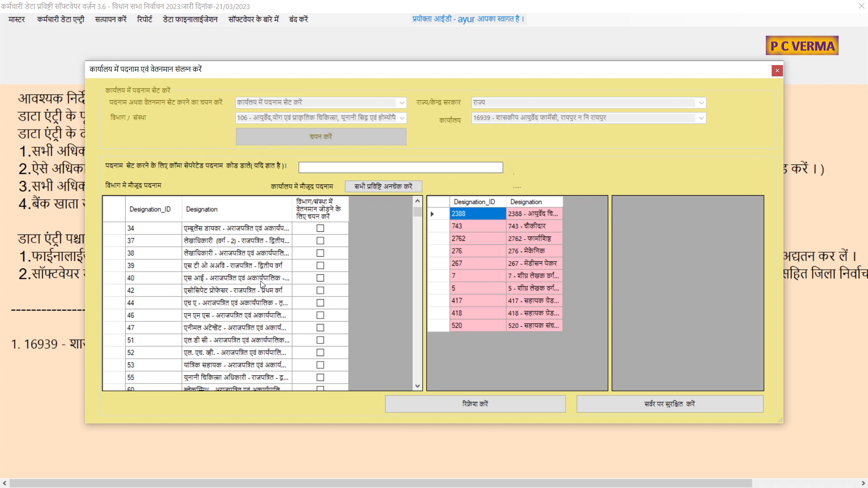
{"action": "scroll", "coordinate": [253, 294], "scroll_direction": "down", "scroll_amount": 4}
{"action": "scroll", "coordinate": [254, 294], "scroll_direction": "down", "scroll_amount": 12}
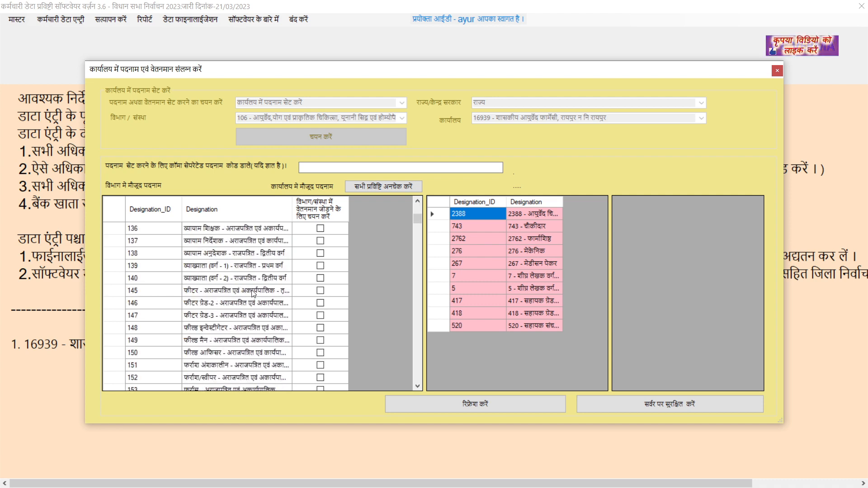
{"action": "scroll", "coordinate": [253, 293], "scroll_direction": "down", "scroll_amount": 12}
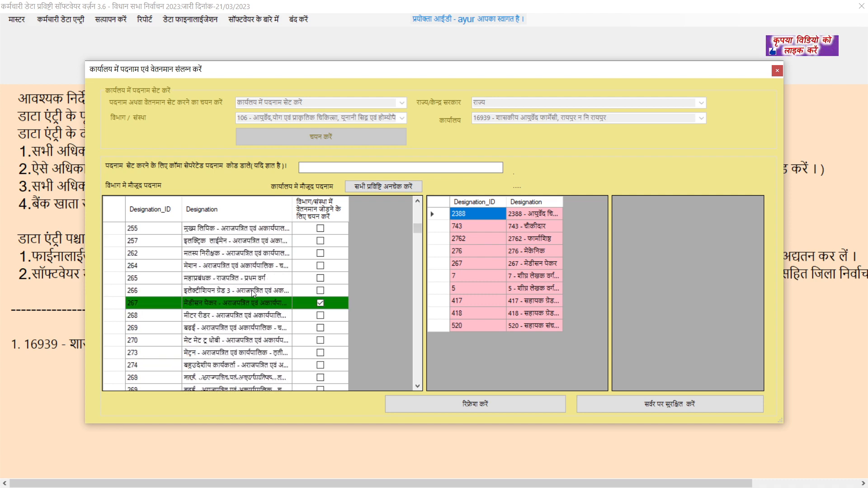
{"action": "scroll", "coordinate": [252, 292], "scroll_direction": "down", "scroll_amount": 6}
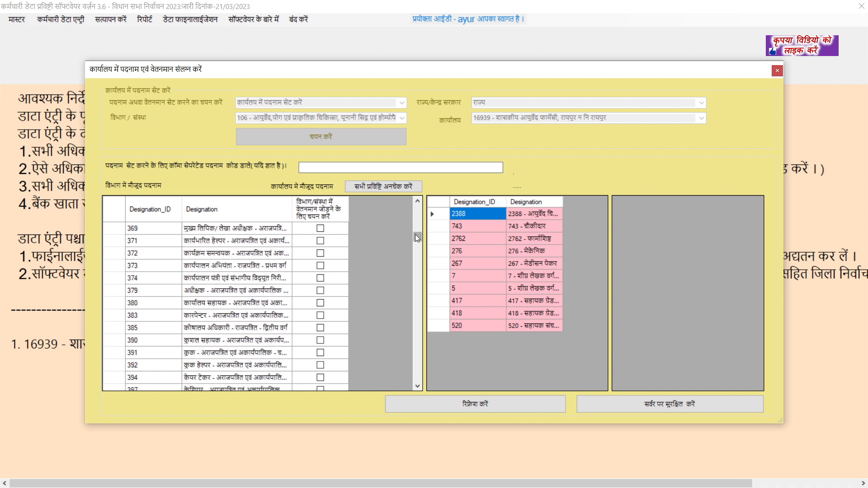
{"action": "left_click_drag", "start_coordinate": [415, 234], "coordinate": [416, 204]}
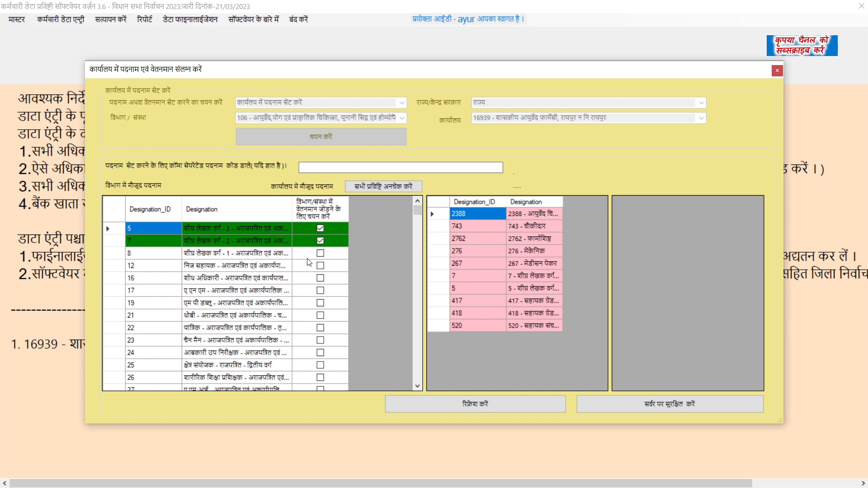
Step: Assign designation 12 (निज सहायक) to the office and save it to the server
{"action": "left_click", "coordinate": [320, 268]}
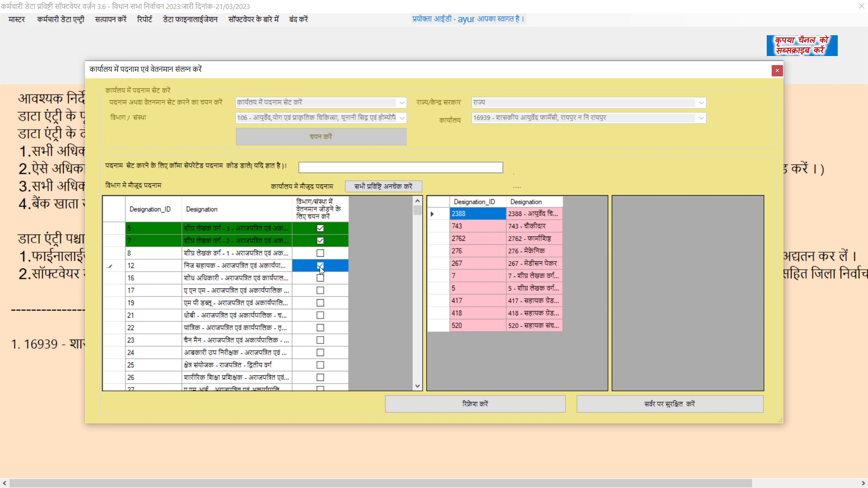
{"action": "left_click", "coordinate": [663, 407]}
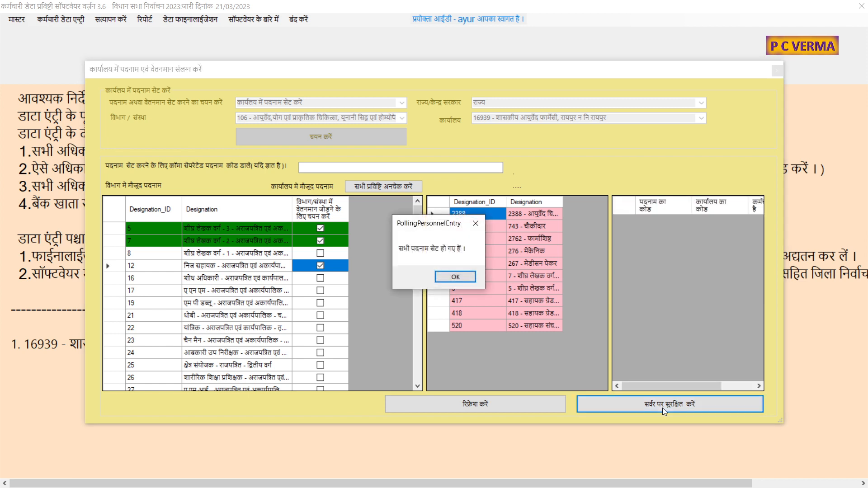
{"action": "left_click", "coordinate": [455, 276]}
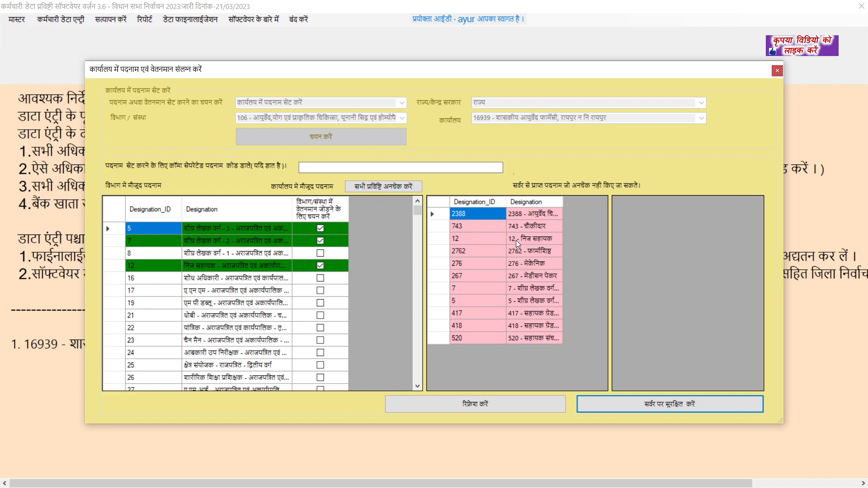
Step: Remove designation 12 (निज सहायक) from the office and save the change to the server
{"action": "left_click", "coordinate": [321, 266]}
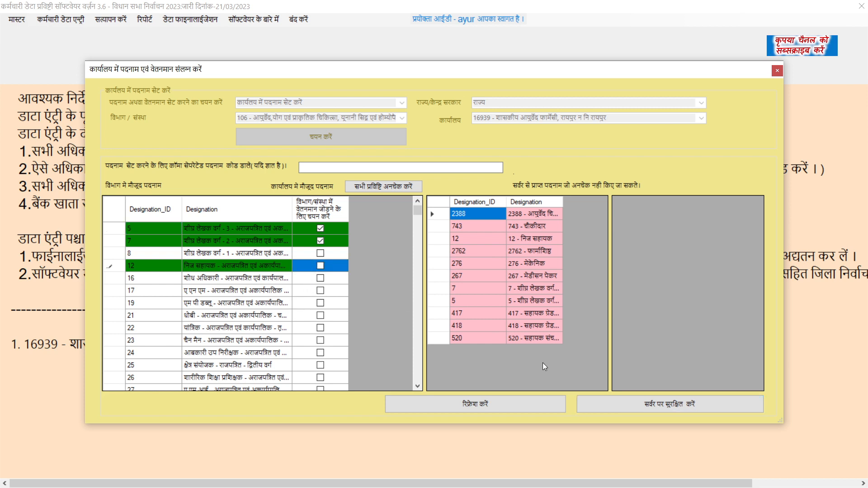
{"action": "left_click", "coordinate": [612, 406]}
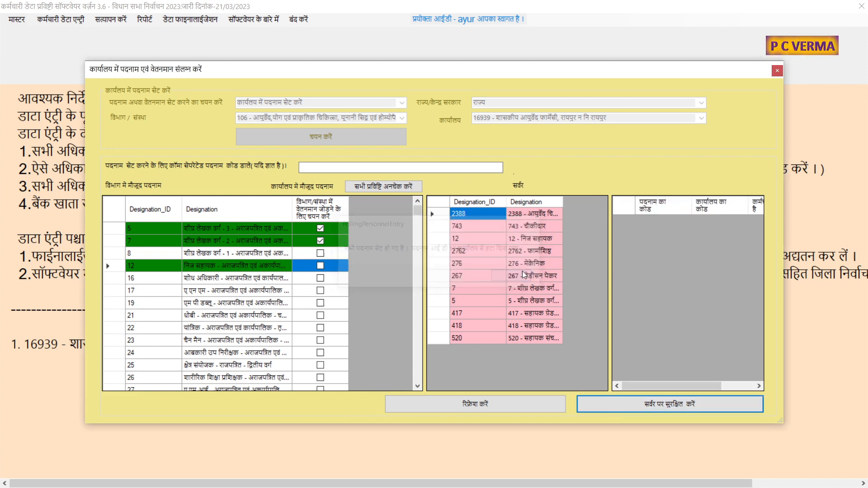
{"action": "left_click", "coordinate": [522, 273]}
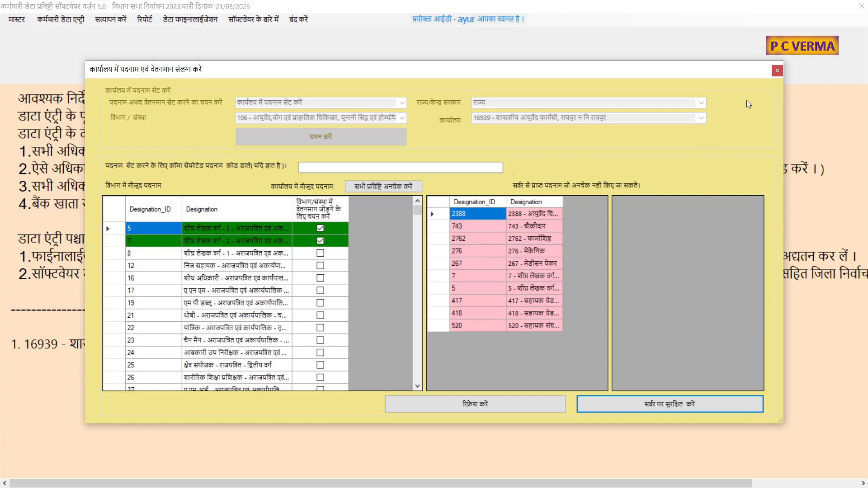
Step: Reopen the assignment form in the mode कार्यालय में वेतनमान सेट करें, with the government level set to राज्य
{"action": "left_click", "coordinate": [778, 72]}
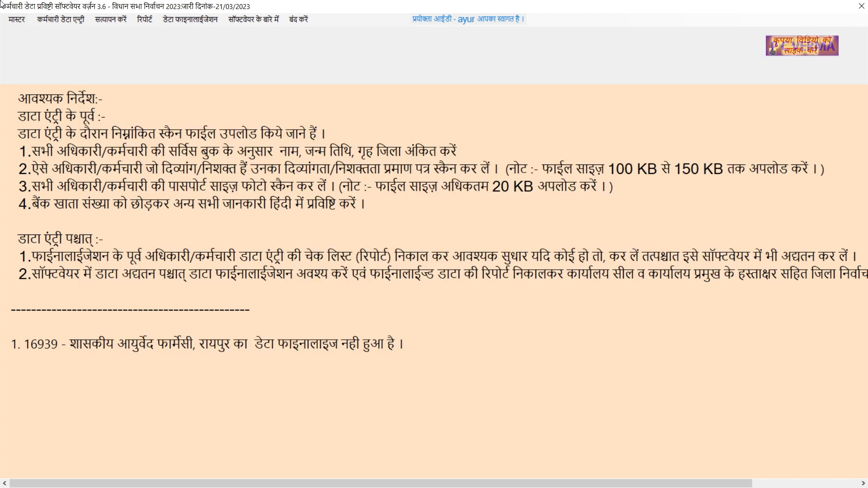
{"action": "left_click", "coordinate": [17, 20]}
{"action": "mouse_move", "coordinate": [23, 34]}
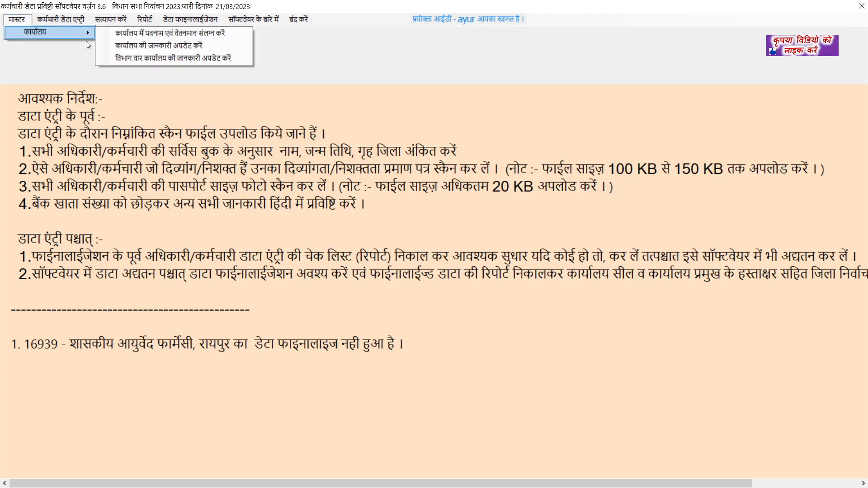
{"action": "left_click", "coordinate": [163, 34]}
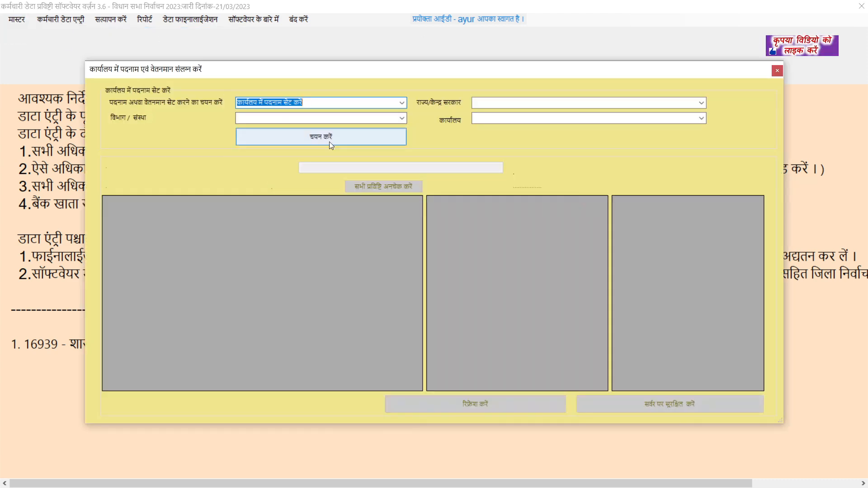
{"action": "left_click", "coordinate": [405, 103]}
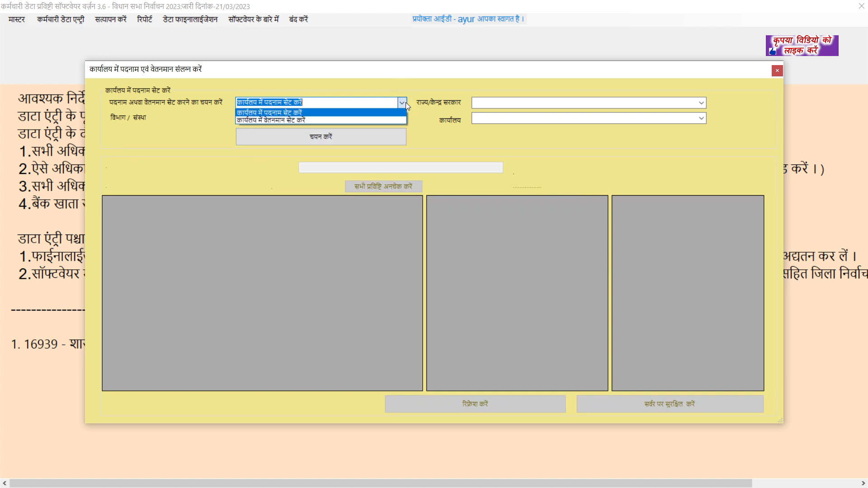
{"action": "left_click", "coordinate": [278, 120]}
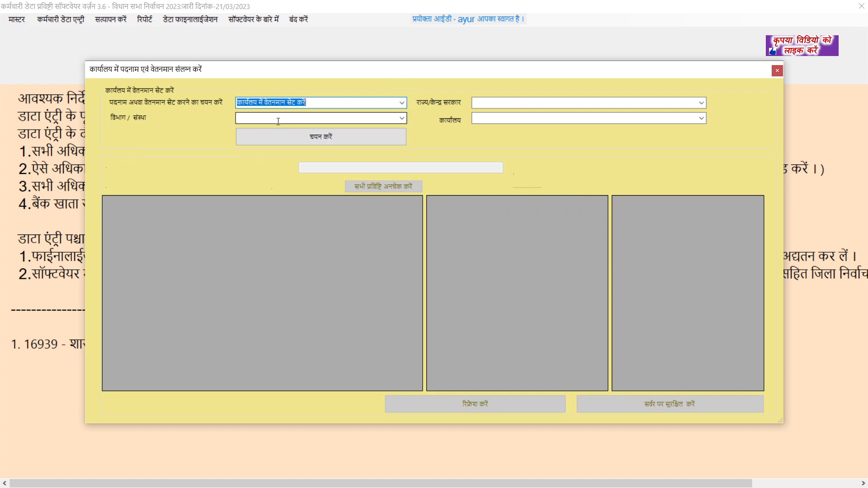
{"action": "left_click", "coordinate": [701, 103]}
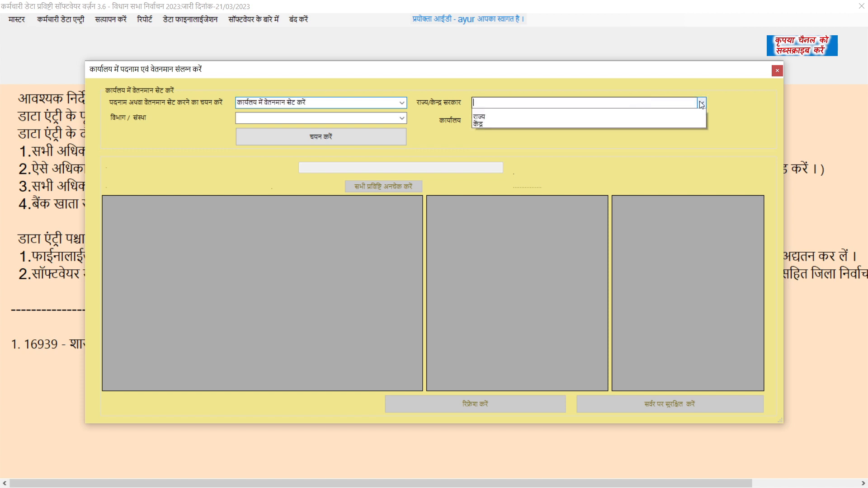
{"action": "left_click", "coordinate": [487, 120]}
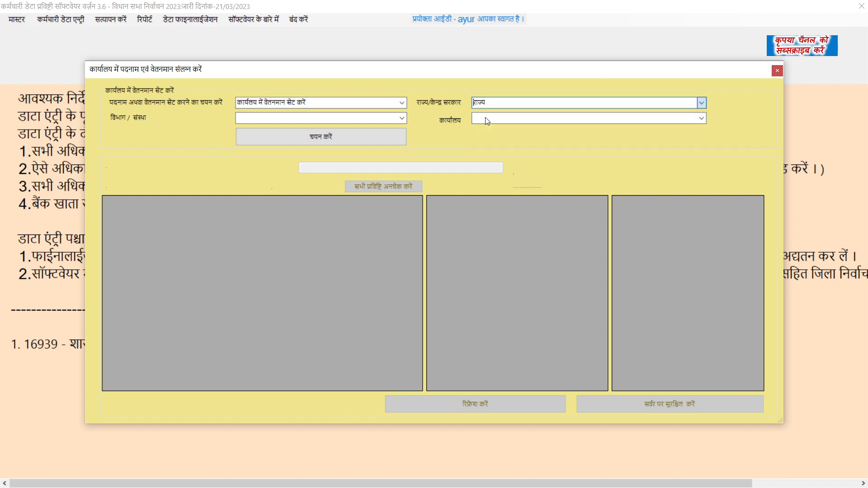
Step: Choose department 106 (आयुर्वेद, योग) and office 16939 - शासकीय आयुर्वेद फार्मेसी, रायपुर, and load their pay scales
{"action": "left_click", "coordinate": [402, 119]}
{"action": "left_click", "coordinate": [313, 135]}
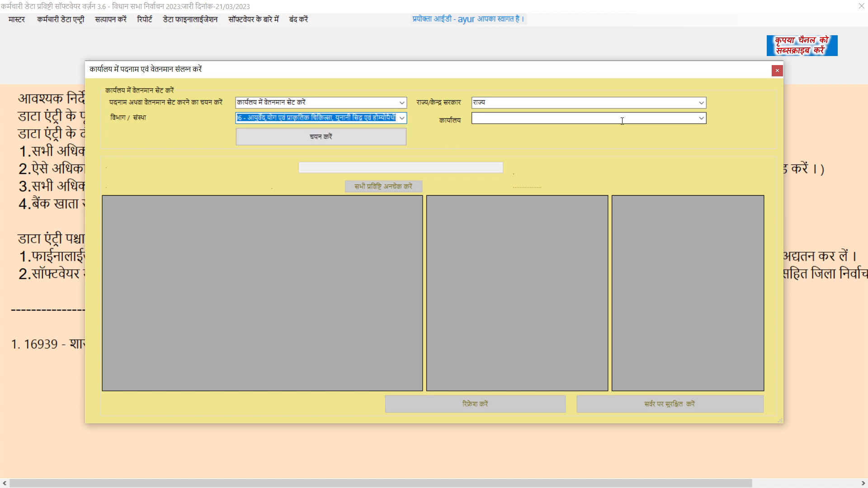
{"action": "left_click", "coordinate": [700, 118]}
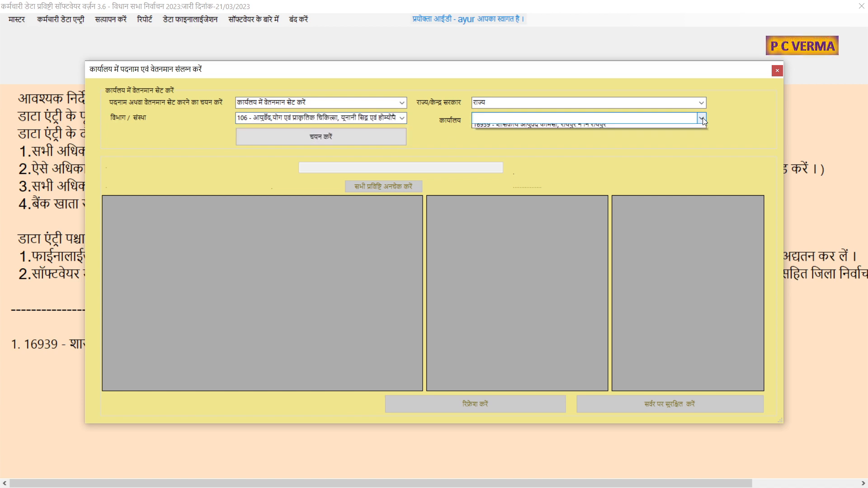
{"action": "left_click", "coordinate": [549, 135]}
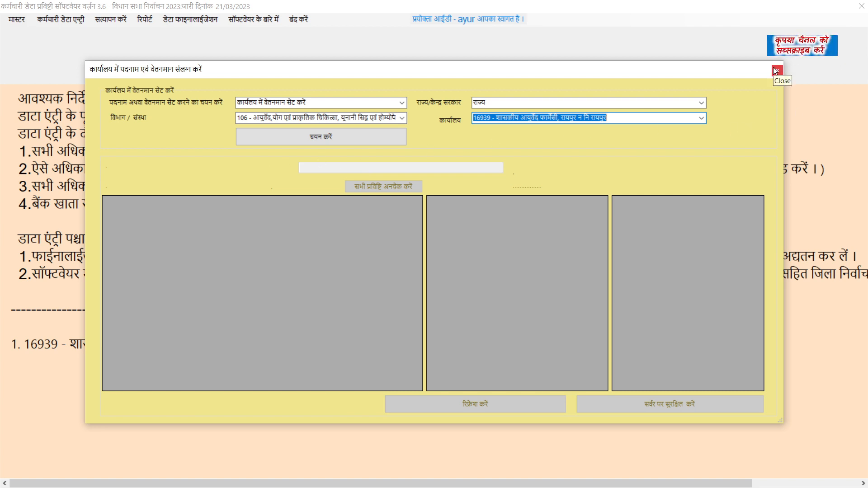
{"action": "left_click", "coordinate": [351, 139]}
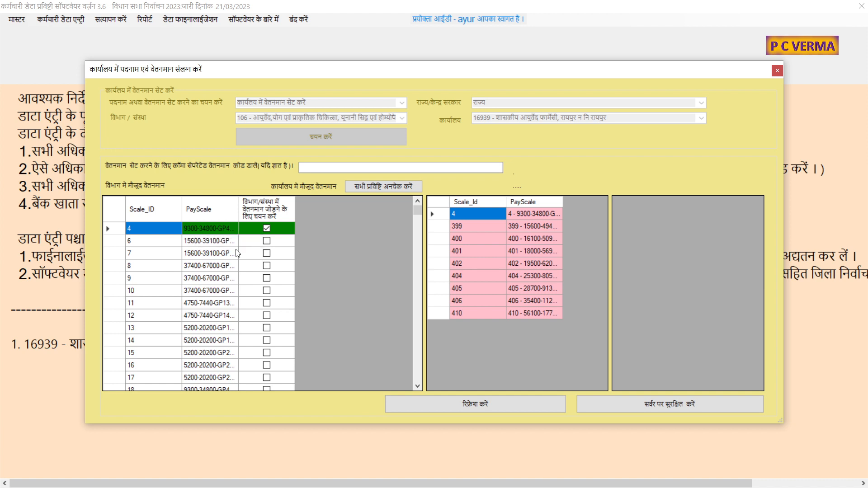
Step: Mark pay scales 6 and 7 for the office and close the assignment form without saving
{"action": "left_click", "coordinate": [267, 241]}
{"action": "left_click", "coordinate": [268, 253]}
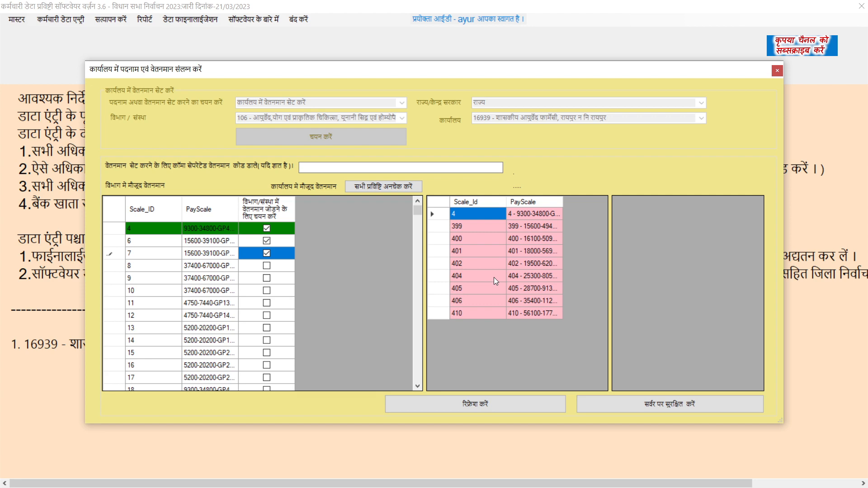
{"action": "left_click", "coordinate": [777, 71]}
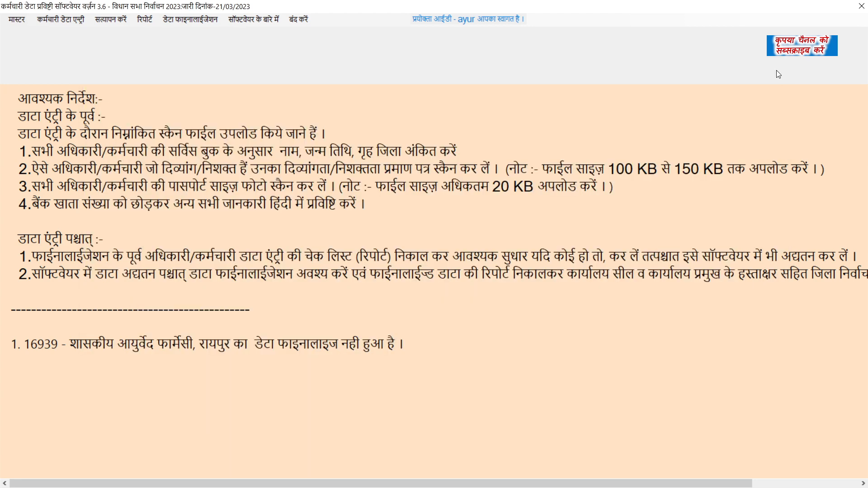
Step: Open the form for updating a single office's information and choose department 106 (आयुर्वेद, योग)
{"action": "left_click", "coordinate": [17, 19]}
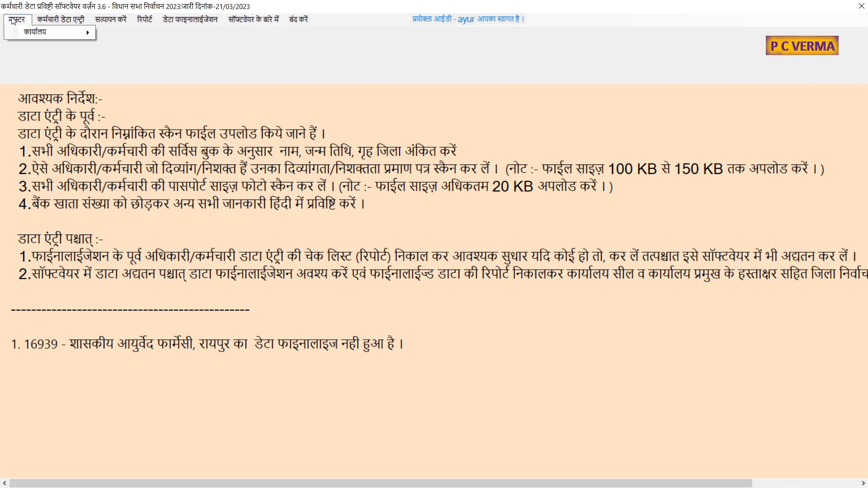
{"action": "mouse_move", "coordinate": [30, 36]}
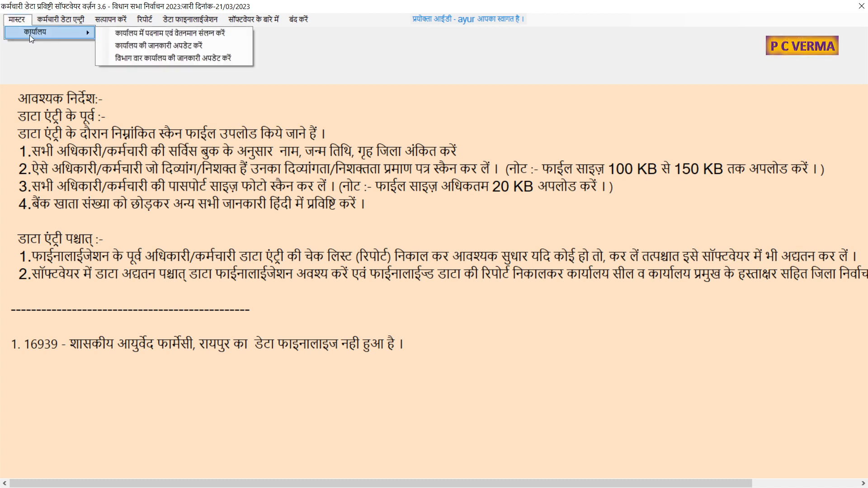
{"action": "left_click", "coordinate": [129, 46]}
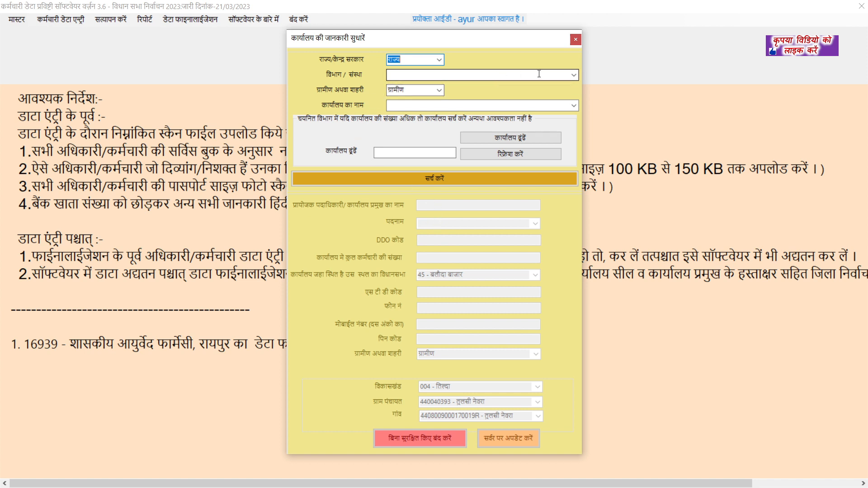
{"action": "left_click", "coordinate": [574, 75]}
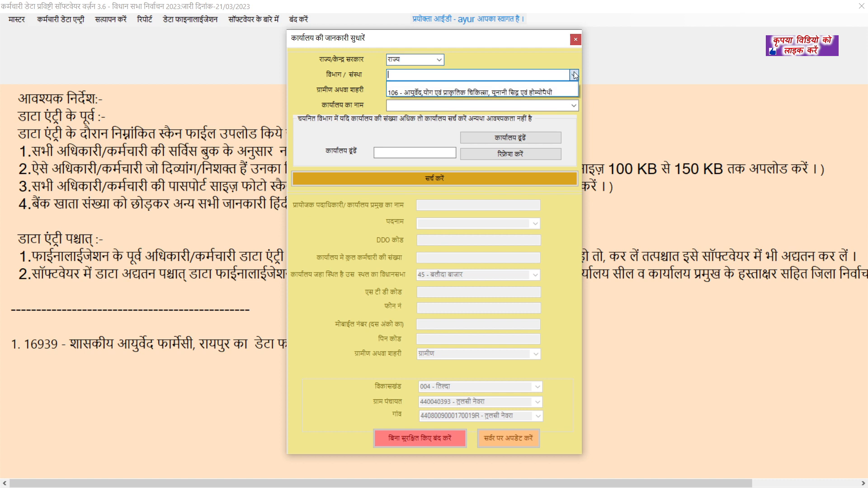
{"action": "left_click", "coordinate": [519, 91]}
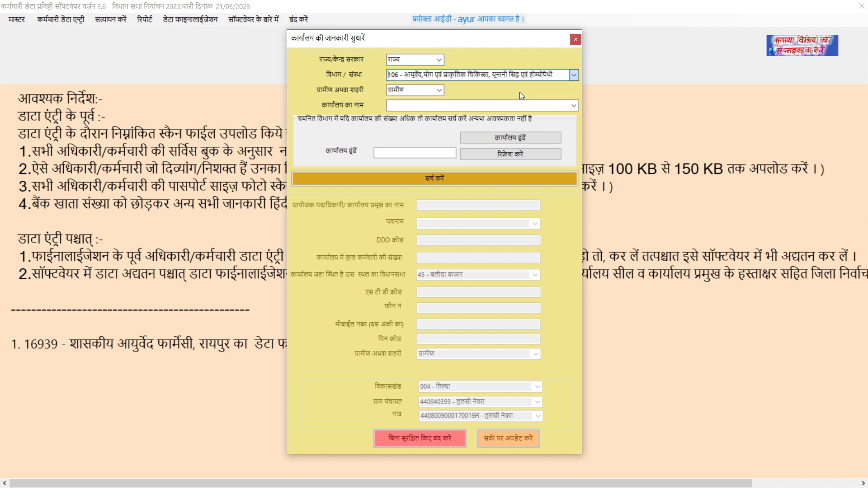
Step: Set the area type to शहरी and select office 16939 - शासकीय आयुर्वेद फार्मेसी, रायपुर
{"action": "left_click", "coordinate": [438, 92]}
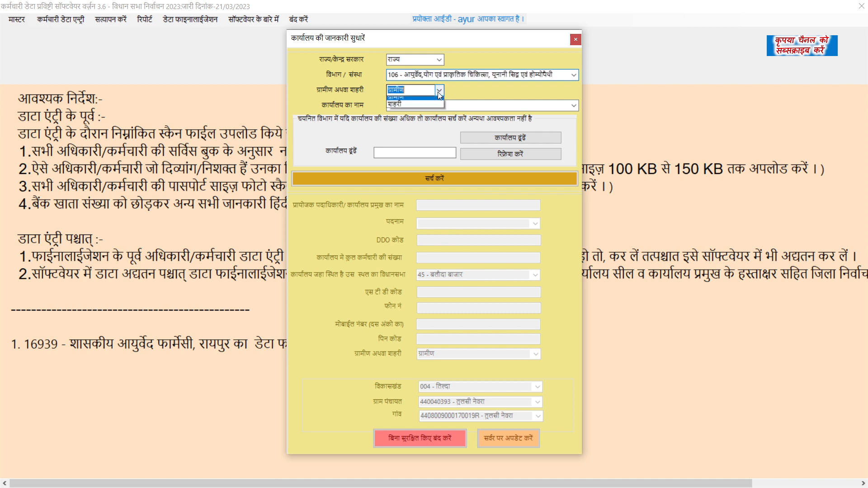
{"action": "left_click", "coordinate": [574, 104]}
{"action": "left_click", "coordinate": [575, 105]}
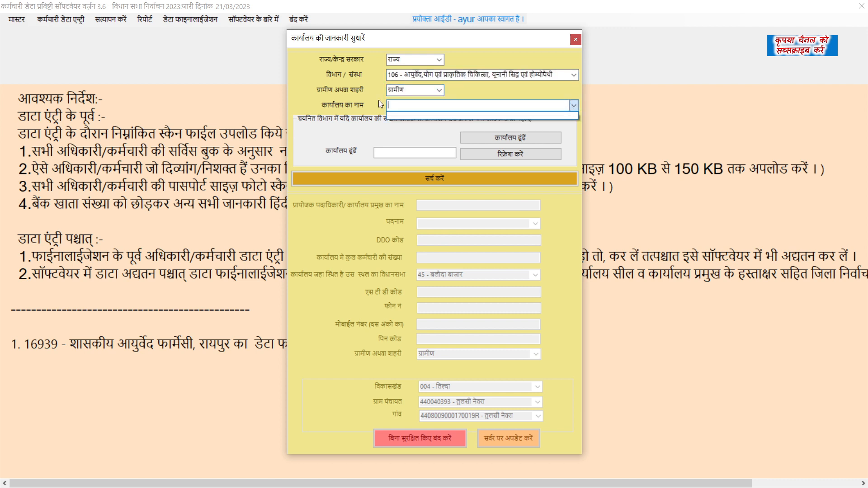
{"action": "left_click", "coordinate": [308, 99]}
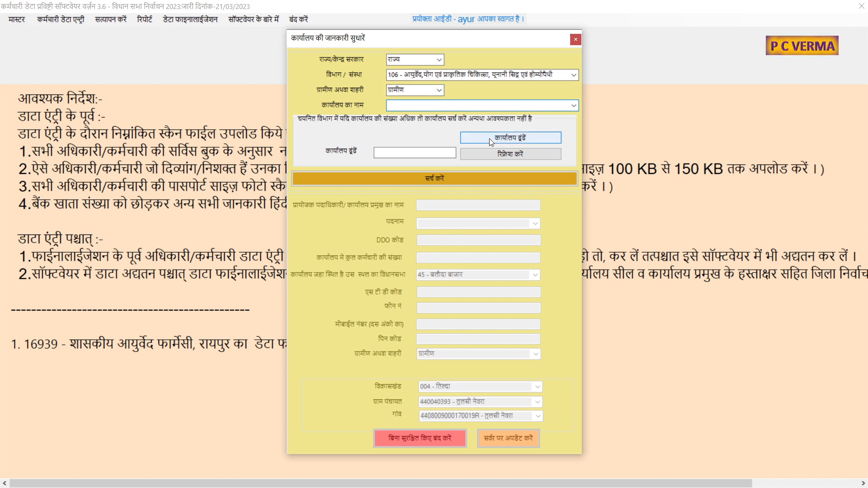
{"action": "left_click", "coordinate": [439, 90]}
{"action": "left_click", "coordinate": [392, 108]}
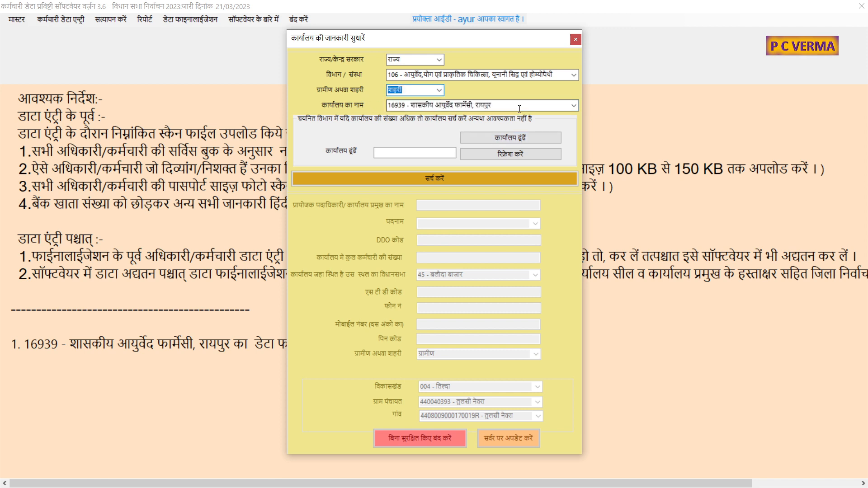
{"action": "left_click", "coordinate": [574, 105]}
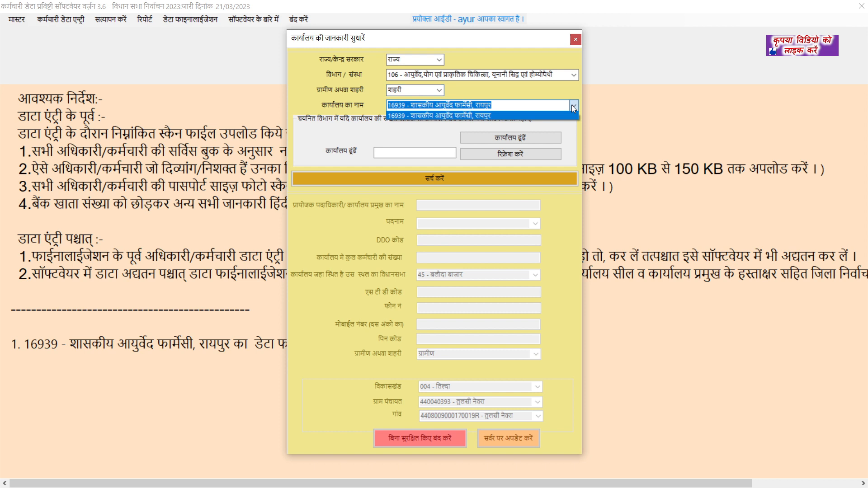
{"action": "left_click", "coordinate": [572, 105]}
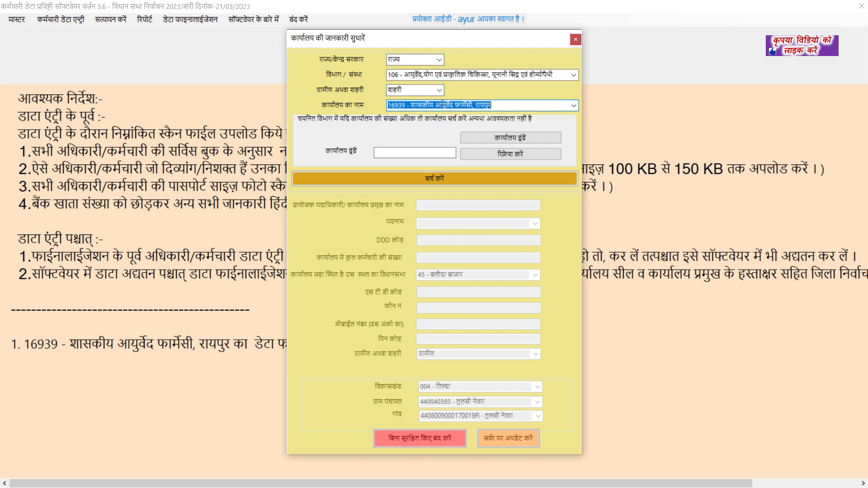
Step: Load the selected office's details for review and close the form without saving
{"action": "left_click", "coordinate": [485, 142]}
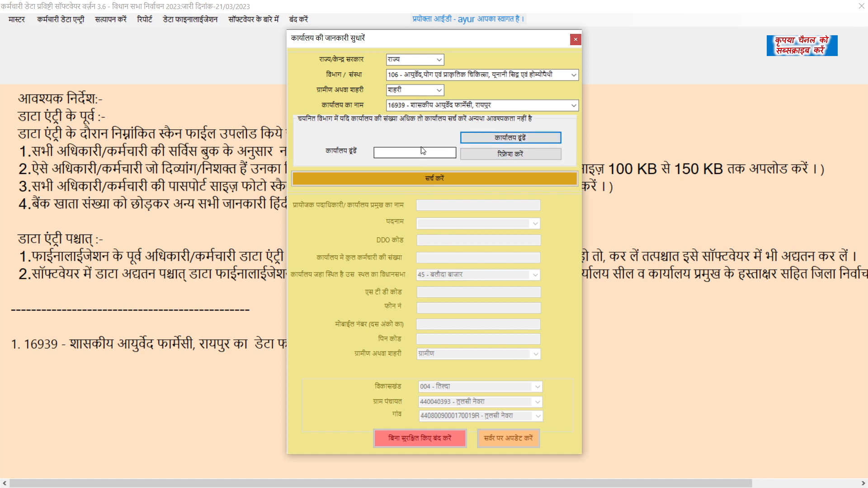
{"action": "left_click", "coordinate": [395, 72]}
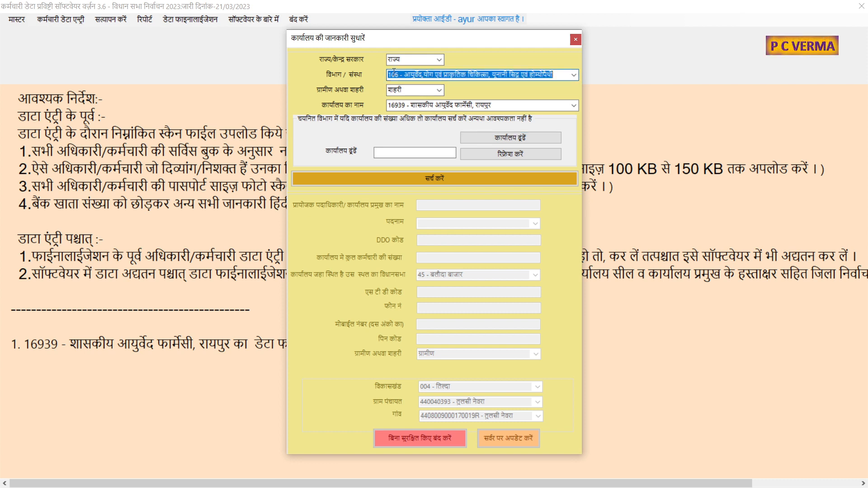
{"action": "left_click", "coordinate": [409, 109]}
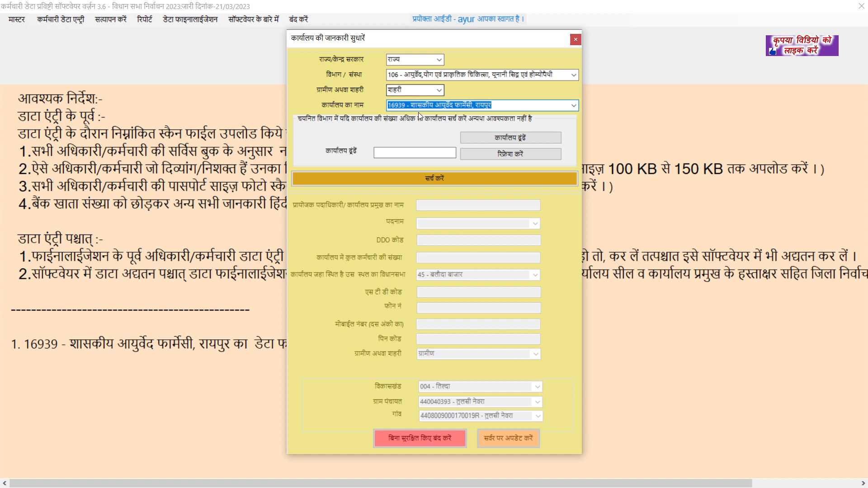
{"action": "left_click", "coordinate": [435, 179]}
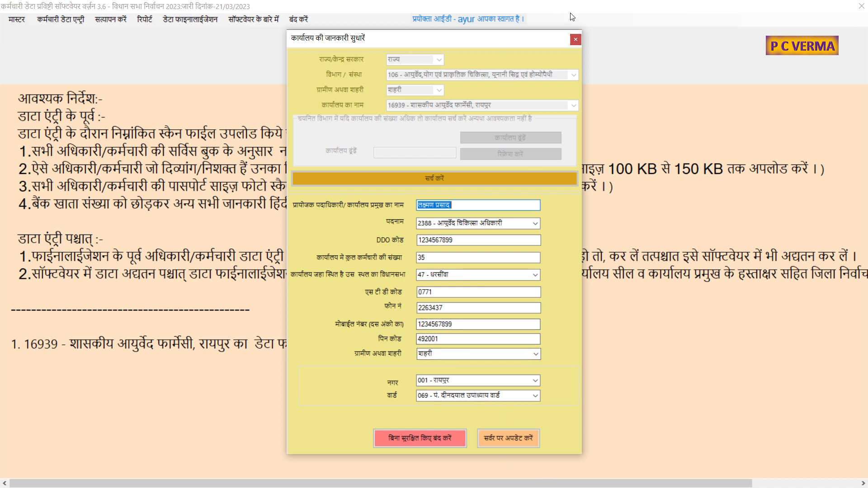
{"action": "left_click", "coordinate": [573, 45]}
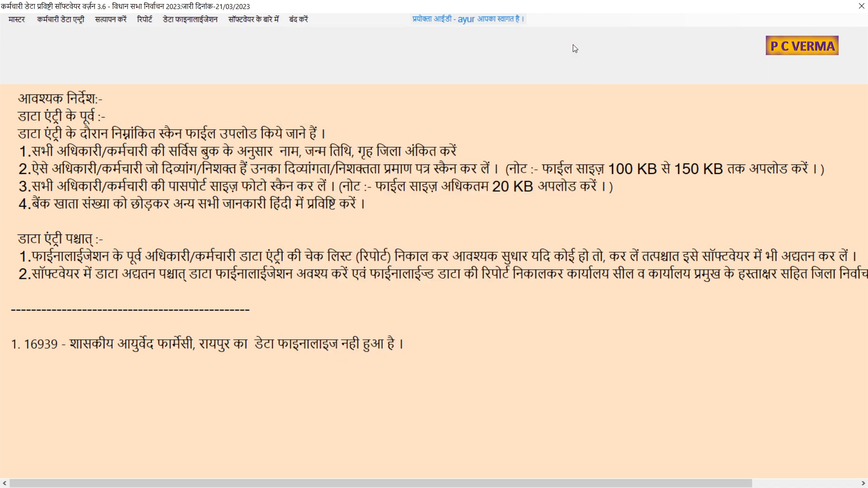
Step: Open the department-wise office update form with government level राज्य and department 106 (आयुर्वेद, योग)
{"action": "left_click", "coordinate": [50, 20]}
{"action": "left_click", "coordinate": [17, 19]}
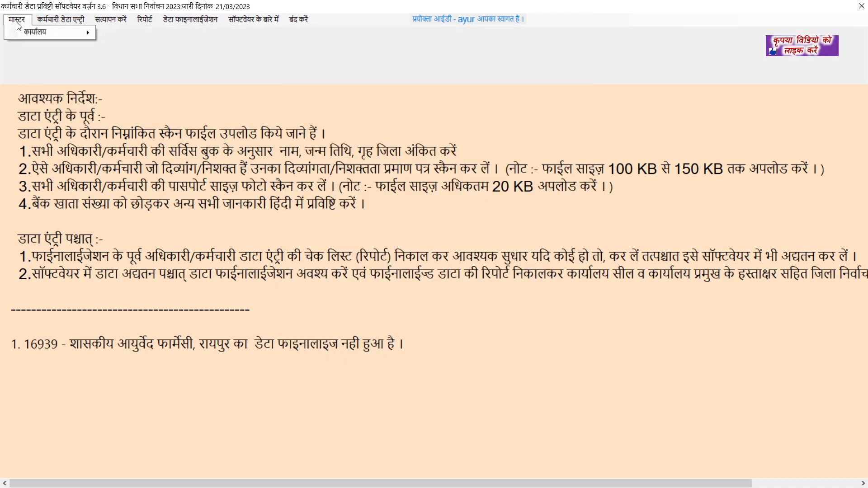
{"action": "mouse_move", "coordinate": [20, 36]}
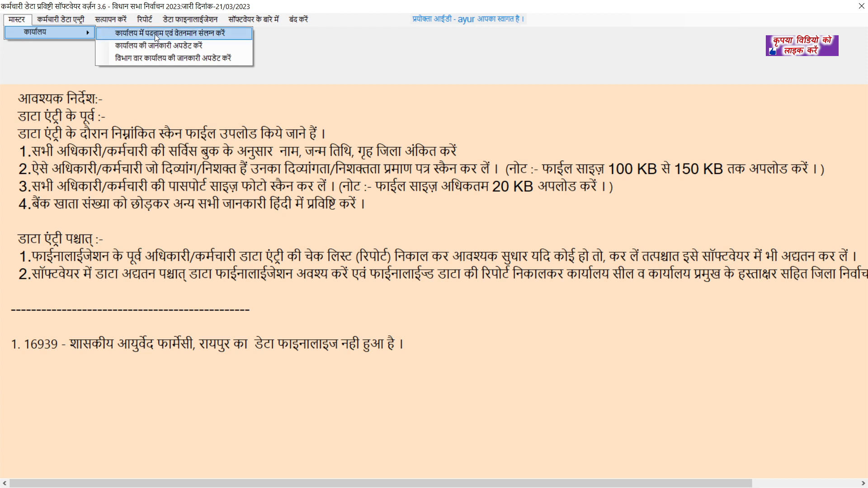
{"action": "left_click", "coordinate": [160, 61]}
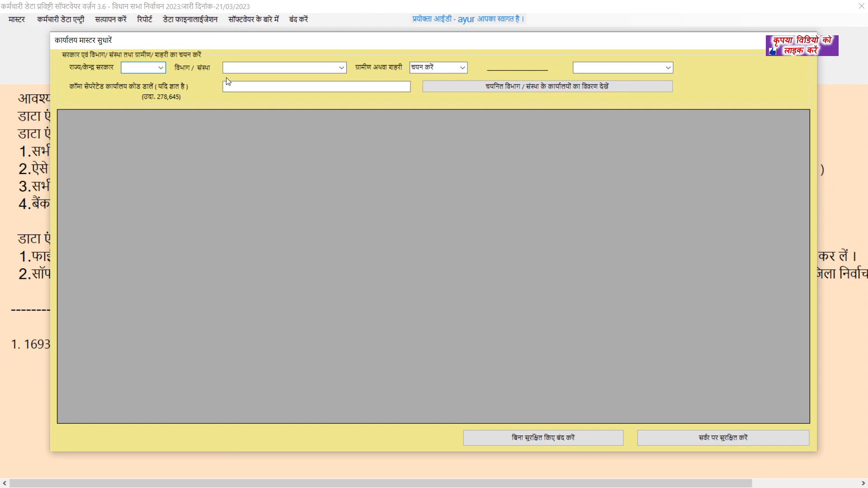
{"action": "left_click", "coordinate": [160, 68]}
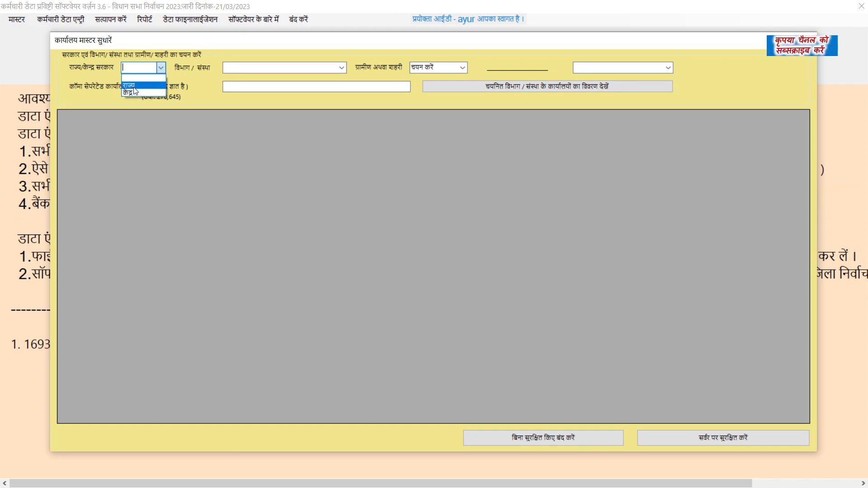
{"action": "left_click", "coordinate": [135, 87]}
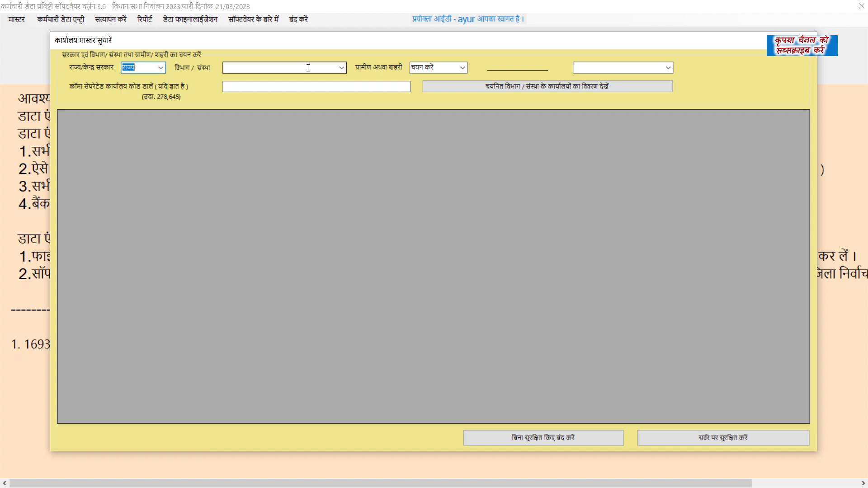
{"action": "left_click", "coordinate": [342, 68]}
{"action": "left_click", "coordinate": [320, 83]}
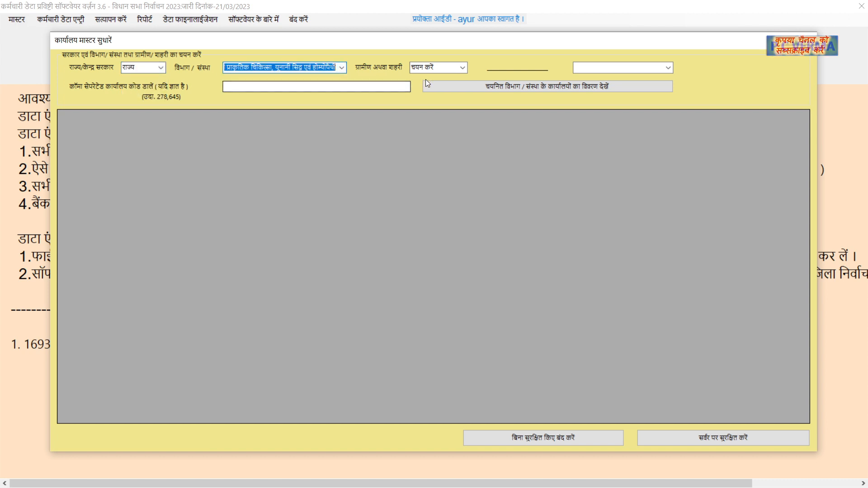
Step: Set the area type to शहरी and the city to 001 - रायपुर, and load the department's office details from the server
{"action": "left_click", "coordinate": [442, 70]}
{"action": "left_click", "coordinate": [462, 68]}
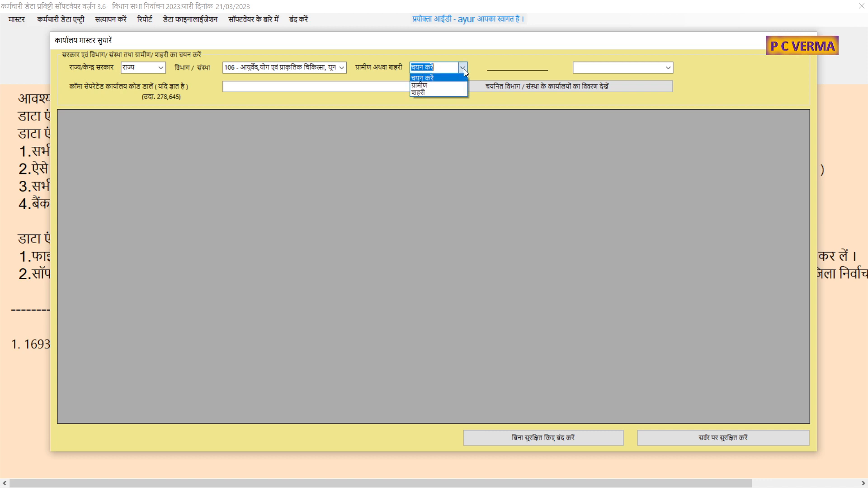
{"action": "left_click", "coordinate": [419, 93]}
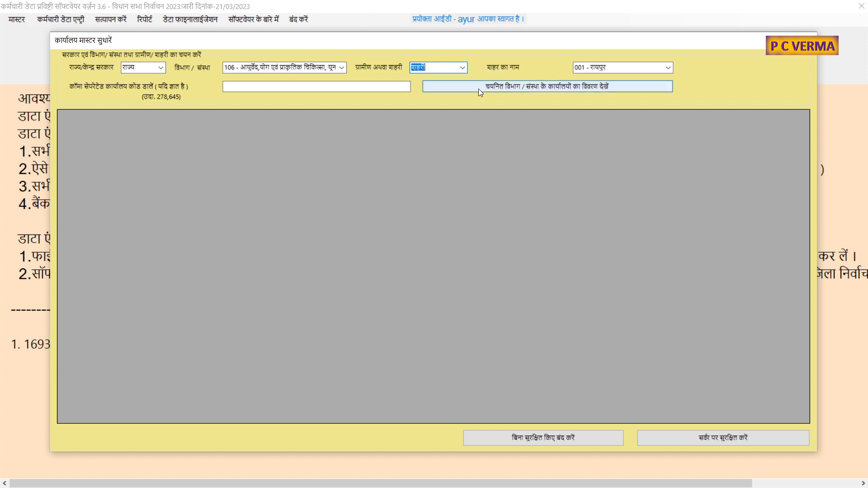
{"action": "left_click", "coordinate": [668, 68]}
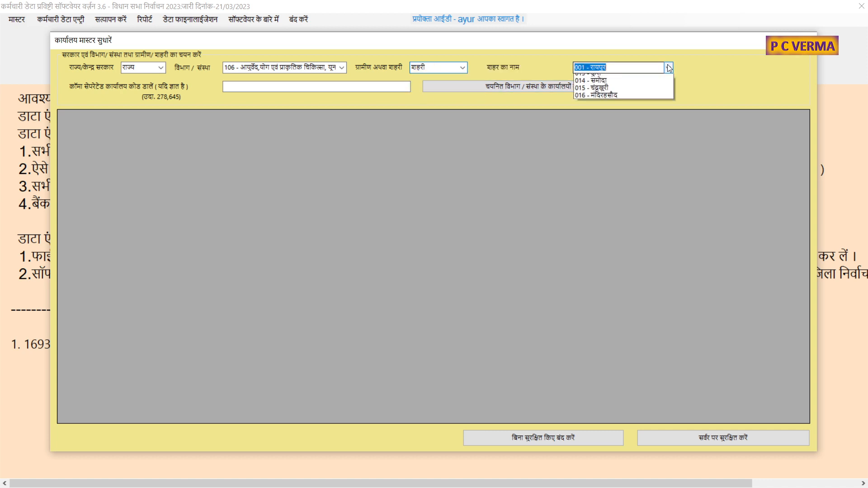
{"action": "left_click", "coordinate": [669, 68]}
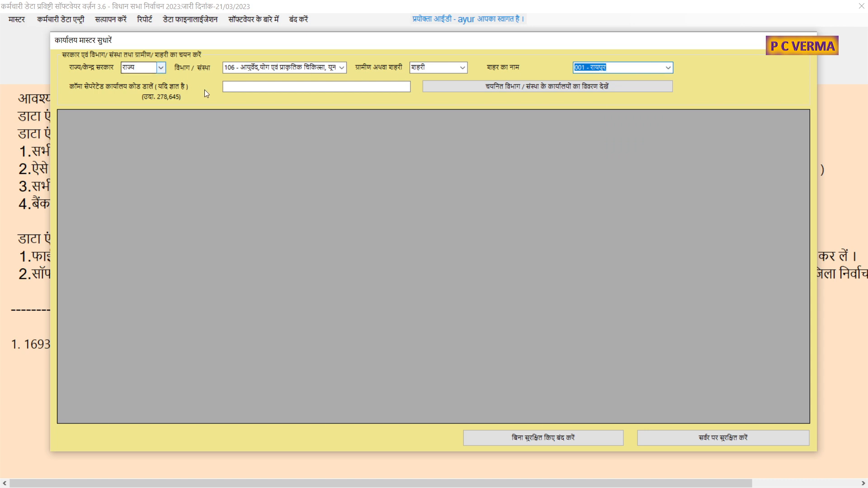
{"action": "left_click", "coordinate": [532, 92]}
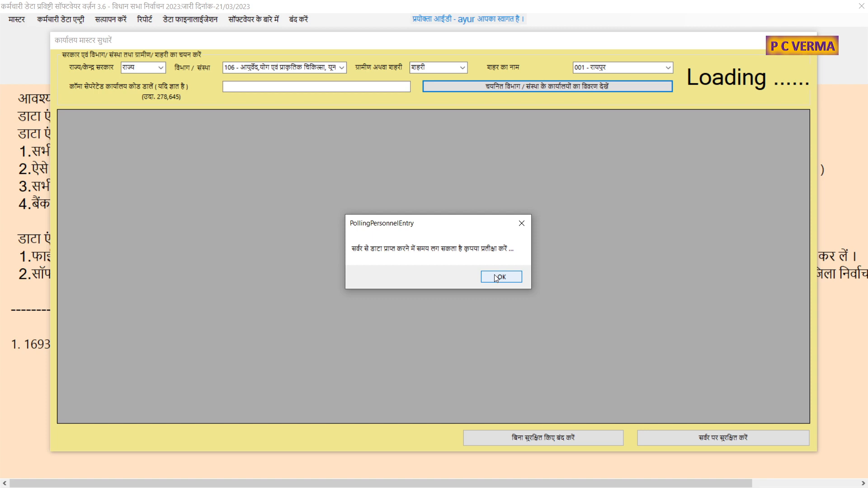
{"action": "left_click", "coordinate": [495, 275]}
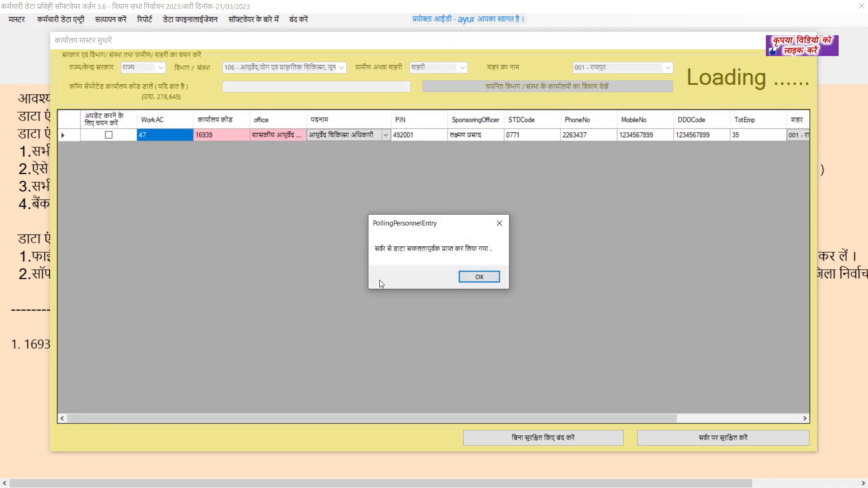
{"action": "left_click", "coordinate": [461, 277]}
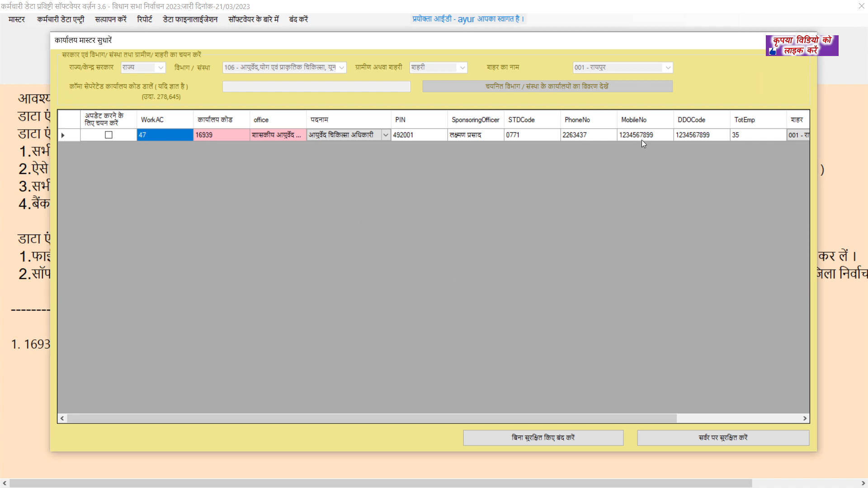
Step: Mark the row of office 16939 for updating and close the form without saving
{"action": "left_click", "coordinate": [108, 135]}
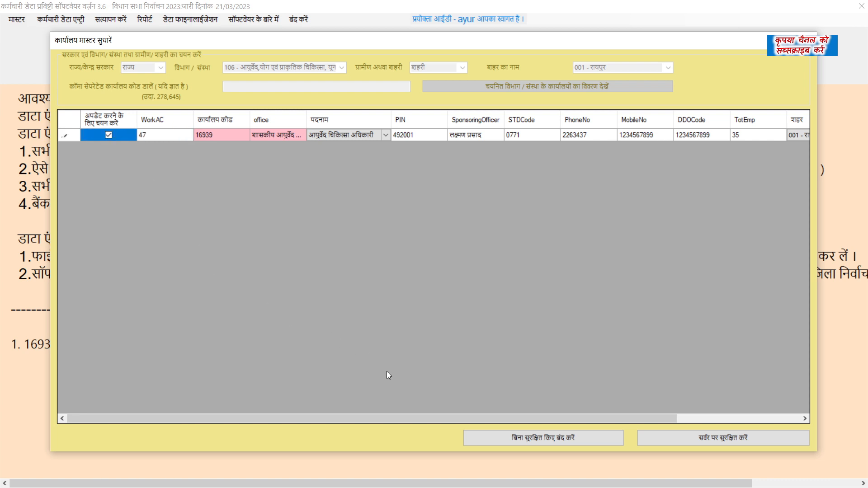
{"action": "left_click_drag", "start_coordinate": [385, 417], "coordinate": [402, 421]}
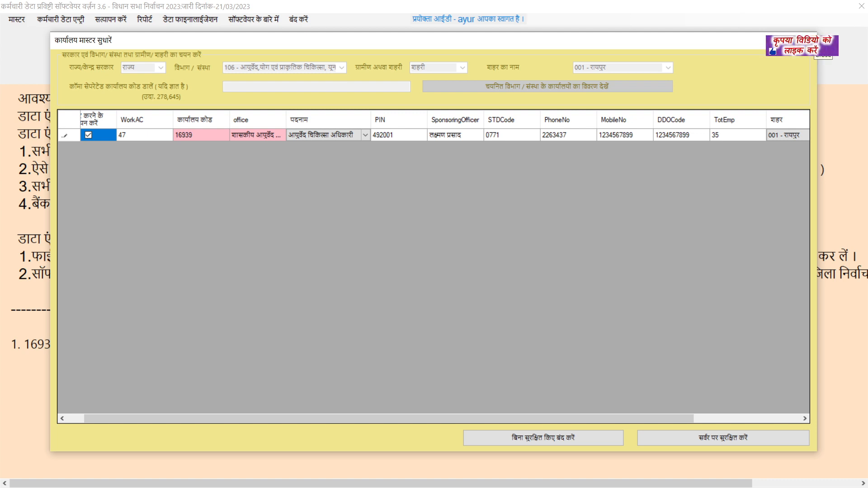
{"action": "left_click", "coordinate": [809, 40]}
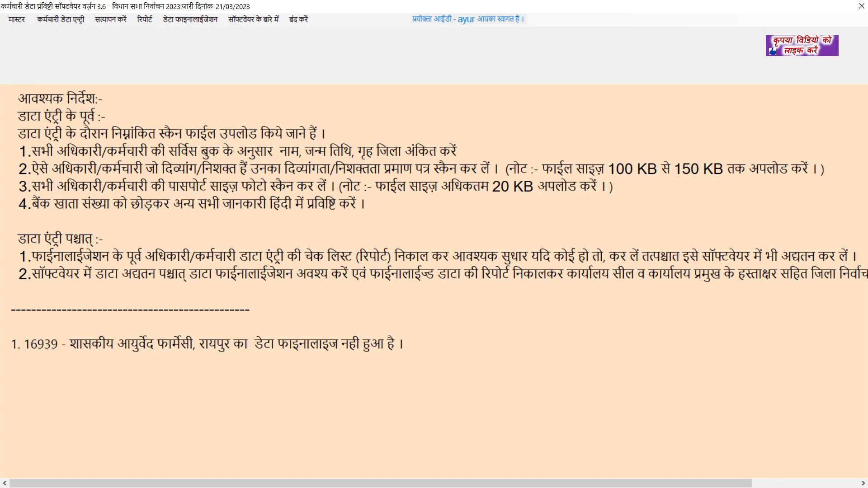
Step: Open the office master verification form and load the details of office 16939 (शासकीय आयुर्वेद फार्मेसी, रायपुर)
{"action": "left_click", "coordinate": [183, 19]}
{"action": "mouse_move", "coordinate": [140, 26]}
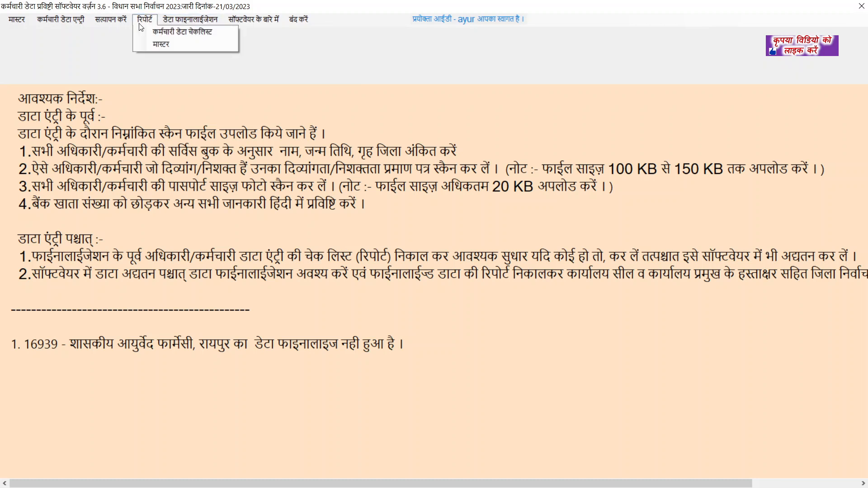
{"action": "mouse_move", "coordinate": [111, 19]}
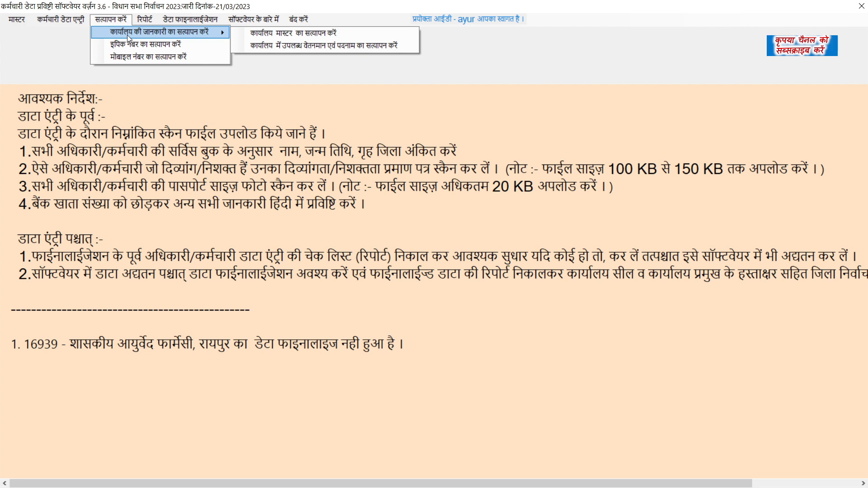
{"action": "left_click", "coordinate": [273, 32]}
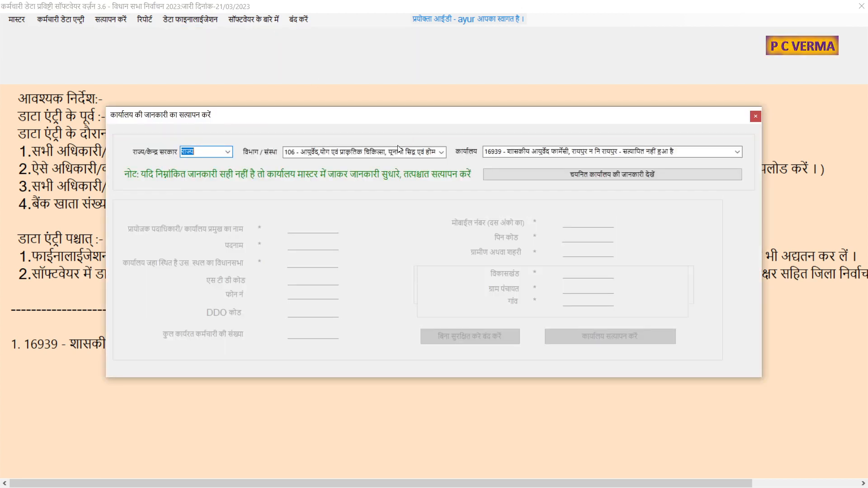
{"action": "left_click", "coordinate": [604, 175]}
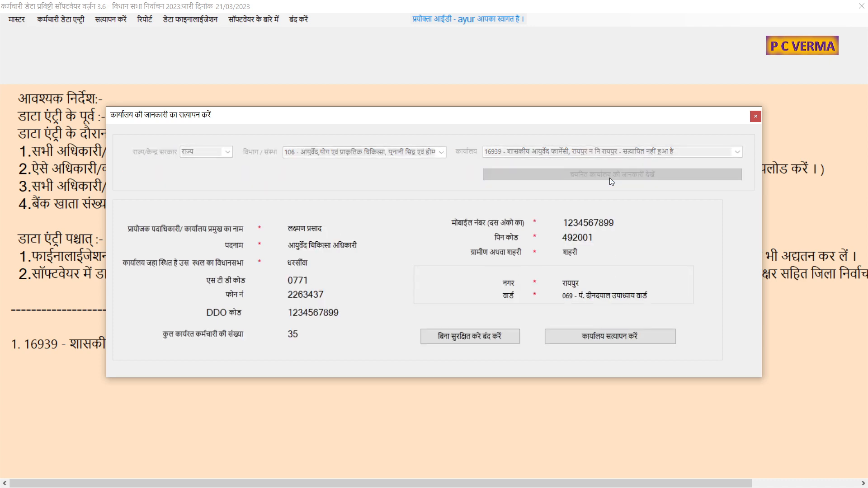
Step: Verify the loaded office master information, acknowledge the confirmation and close the verification form
{"action": "left_click", "coordinate": [605, 337]}
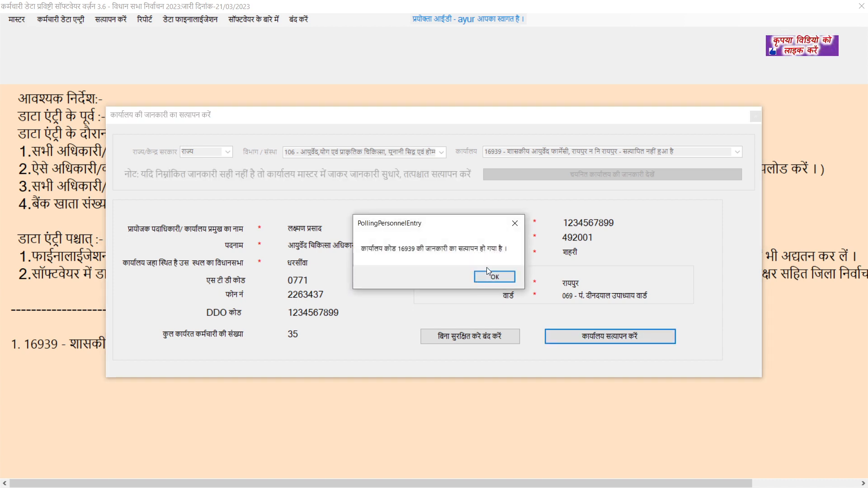
{"action": "left_click", "coordinate": [497, 275]}
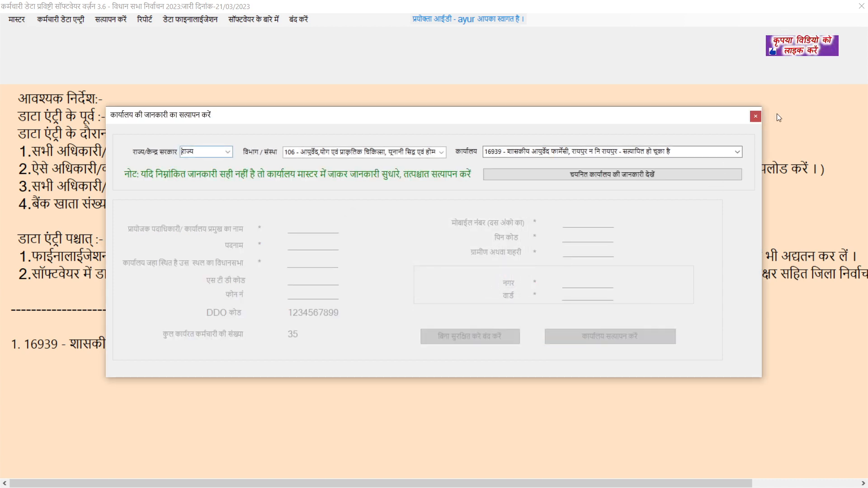
{"action": "left_click", "coordinate": [755, 115]}
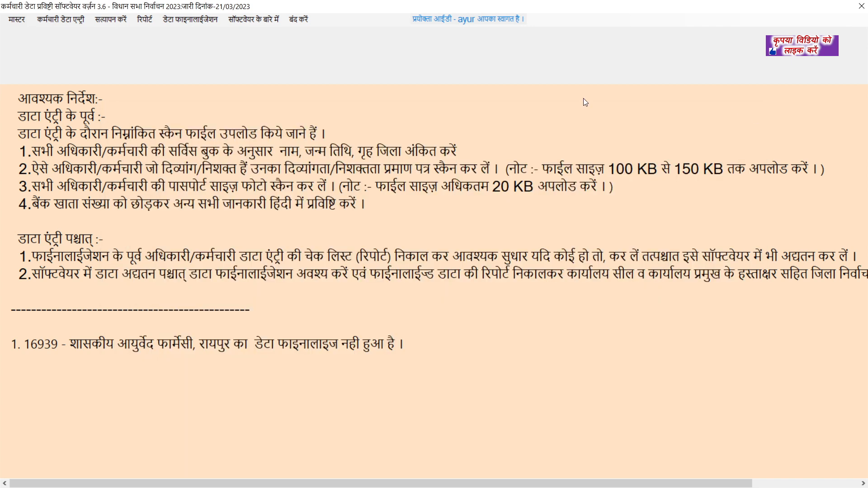
Step: Load office 16939's available designations and pay scales in their verification form for review, and close it without verifying
{"action": "left_click", "coordinate": [122, 19]}
{"action": "mouse_move", "coordinate": [132, 30]}
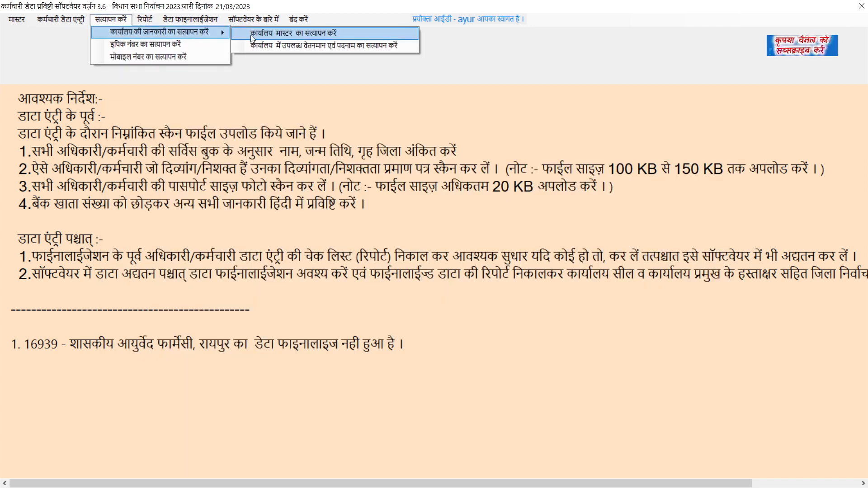
{"action": "left_click", "coordinate": [289, 47]}
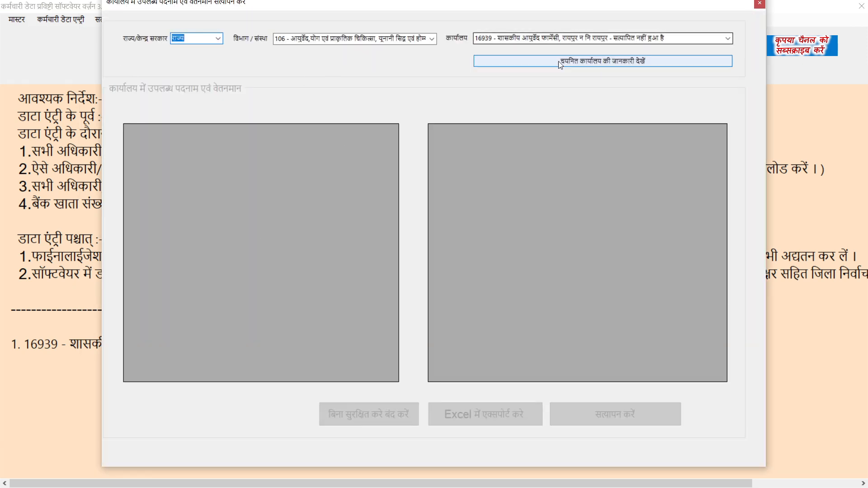
{"action": "left_click", "coordinate": [560, 61]}
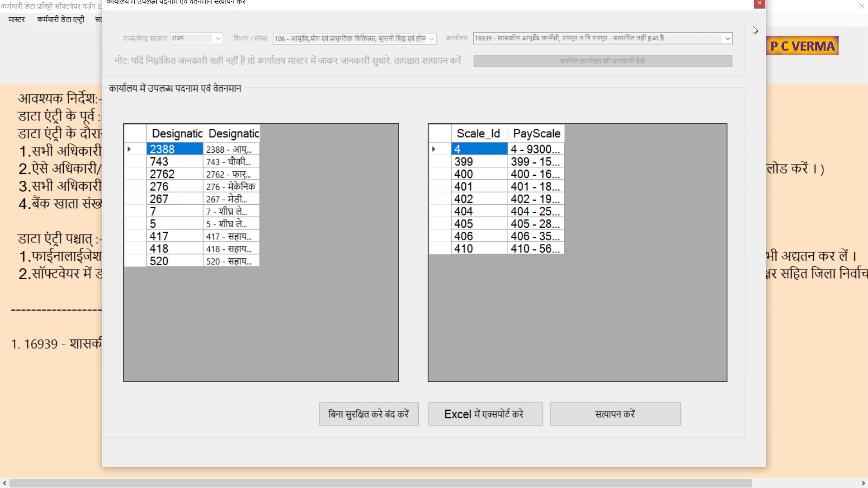
{"action": "left_click", "coordinate": [761, 5]}
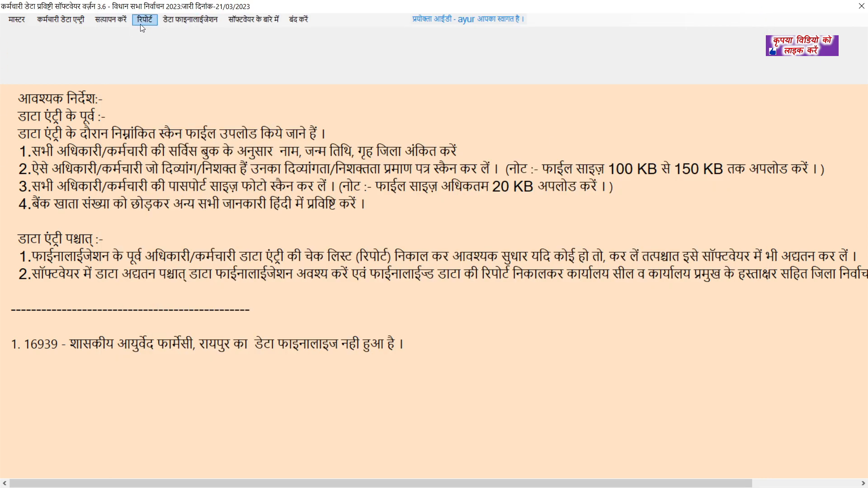
{"action": "left_click", "coordinate": [118, 21]}
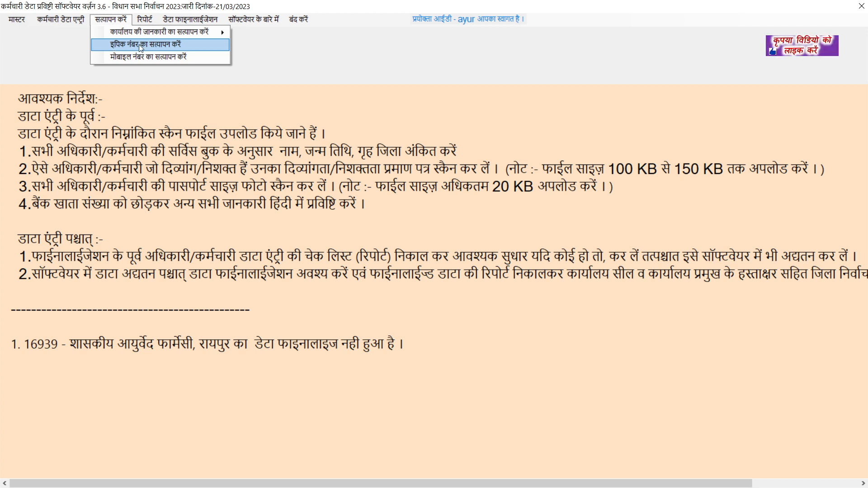
{"action": "left_click", "coordinate": [165, 76]}
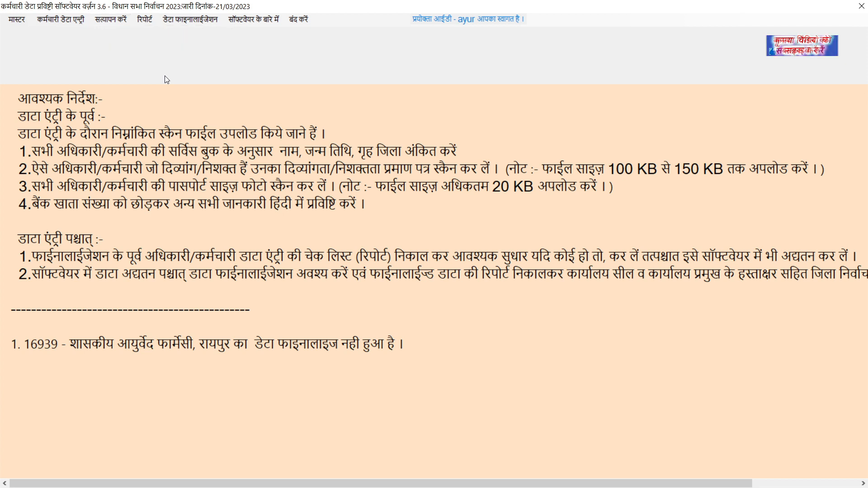